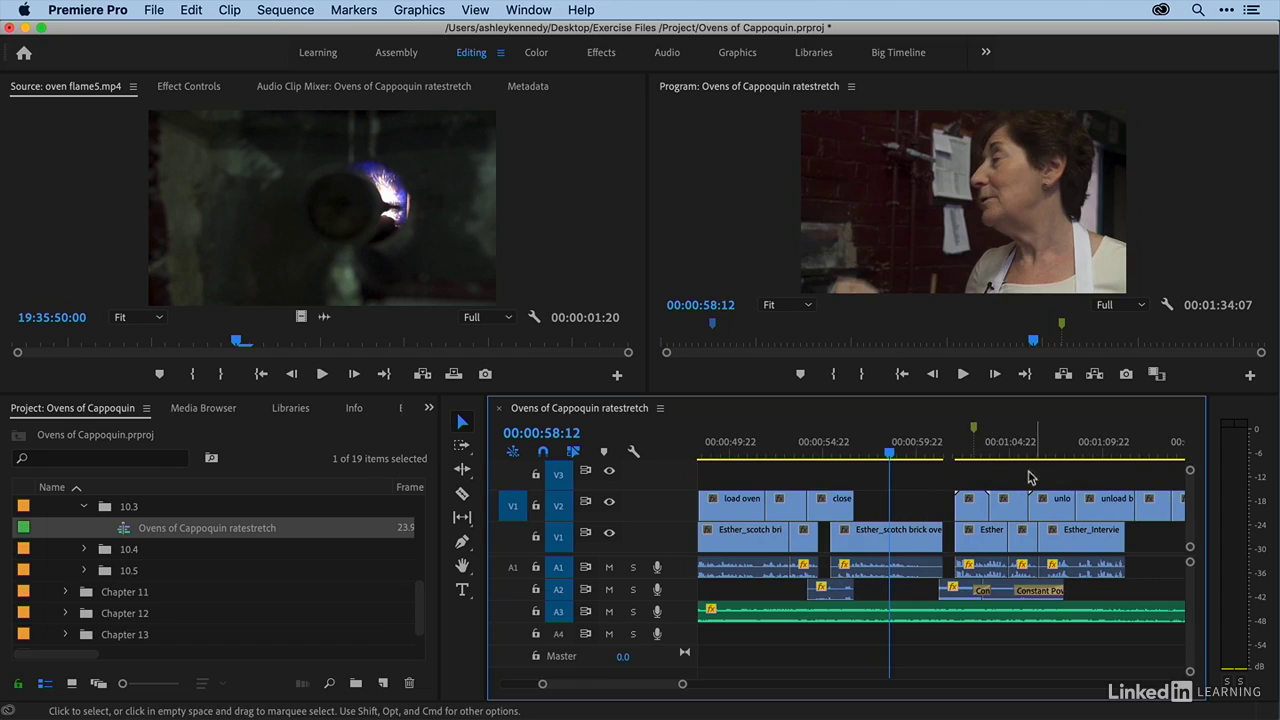
# Play the sequence across the gap before the oven flame5.mp4 clip
pyautogui.click(828, 452)
pyautogui.press('space')
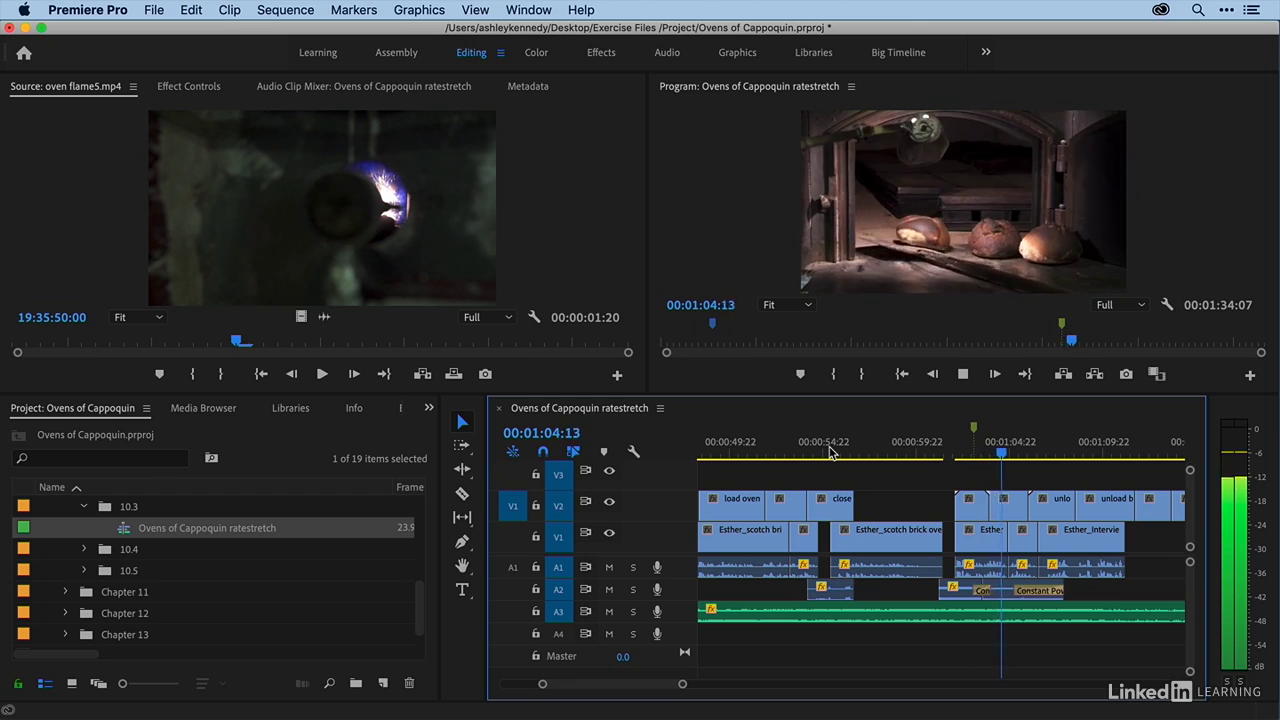
pyautogui.press('space')
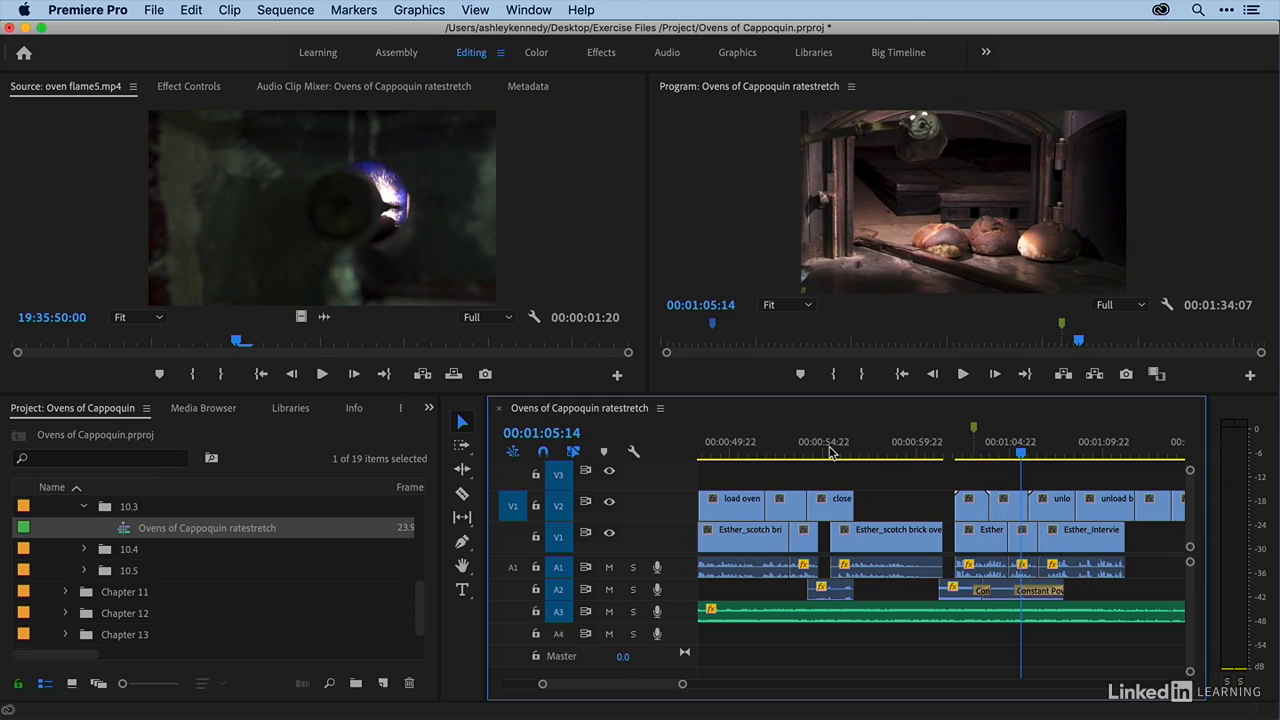
# Try to cover the gap by extending the start of oven flame5.mp4 and moving the clip earlier, and undo the move
pyautogui.click(947, 453)
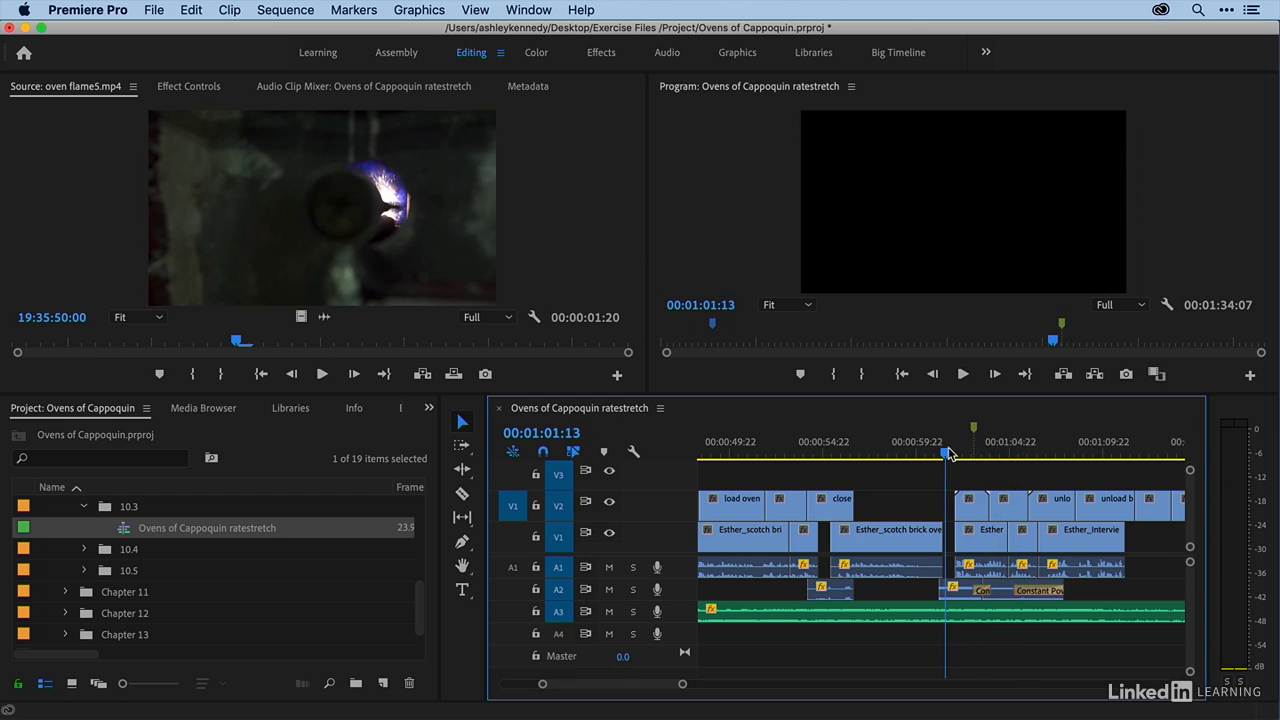
pyautogui.press('=')
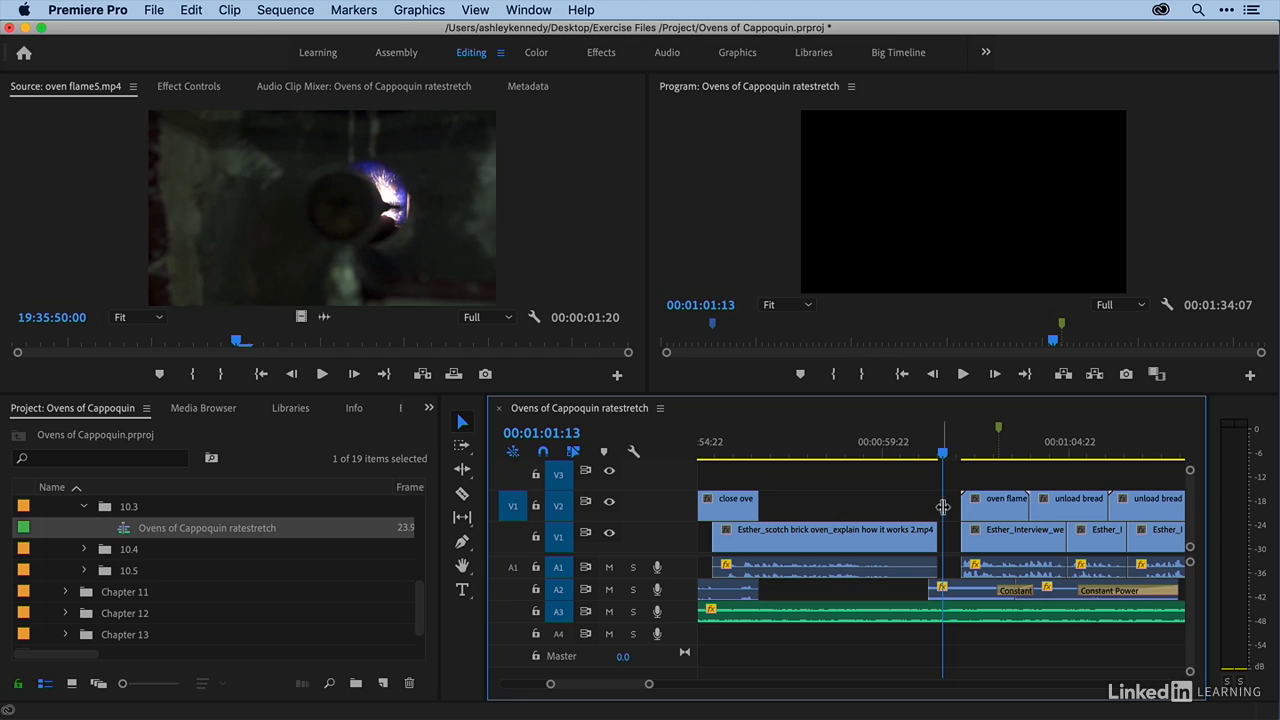
pyautogui.moveTo(965, 505); pyautogui.dragTo(925, 504)
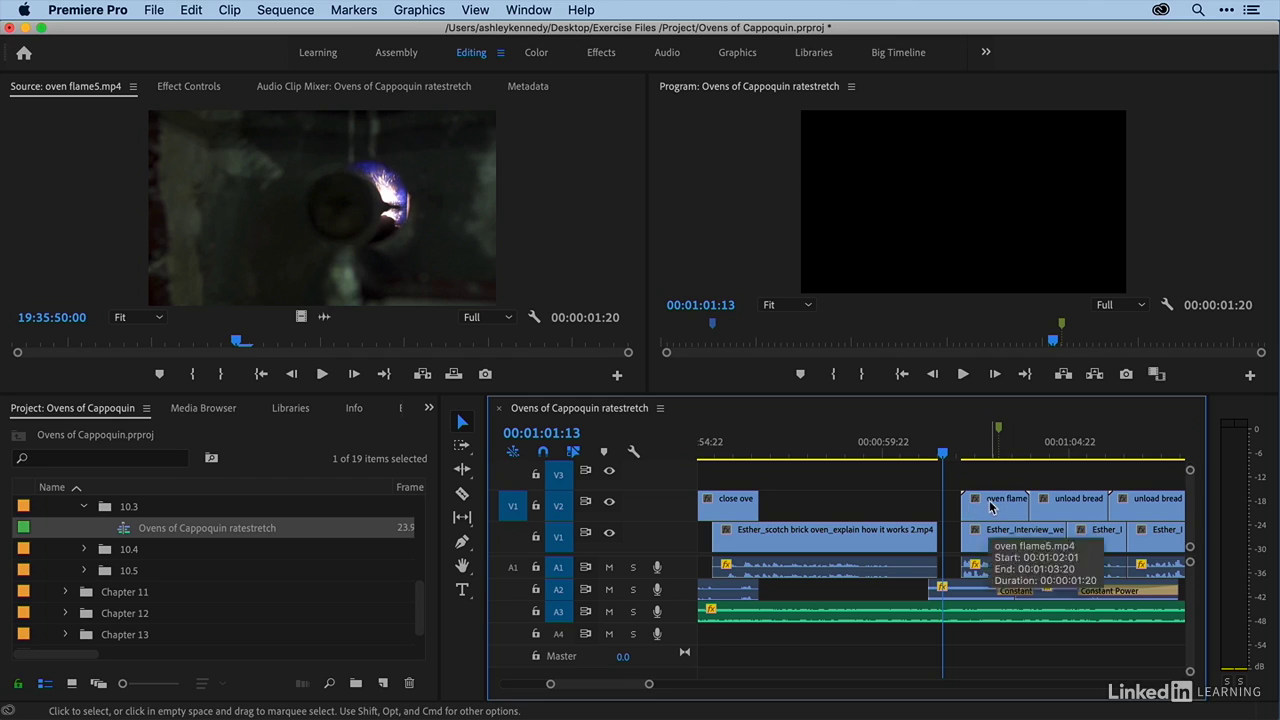
pyautogui.moveTo(995, 513)
pyautogui.mouseDown()
pyautogui.moveTo(978, 512)
pyautogui.moveTo(985, 497)
pyautogui.mouseUp()
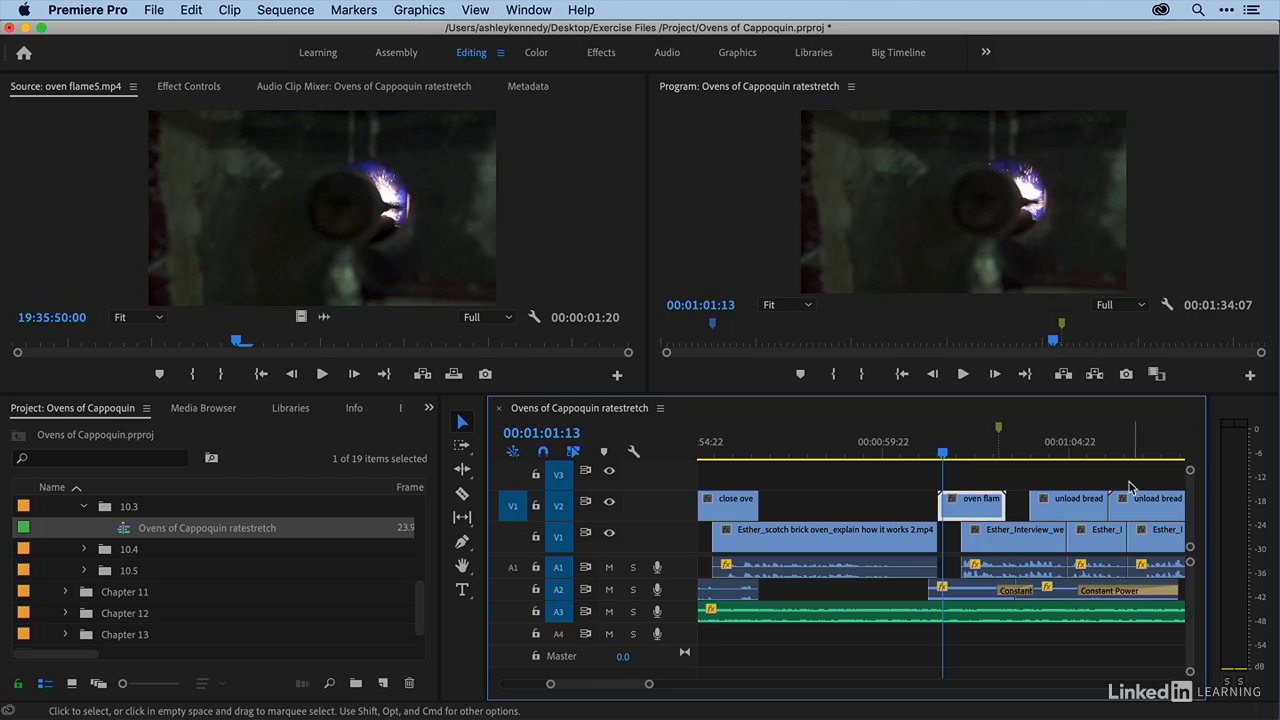
pyautogui.press('super+z')
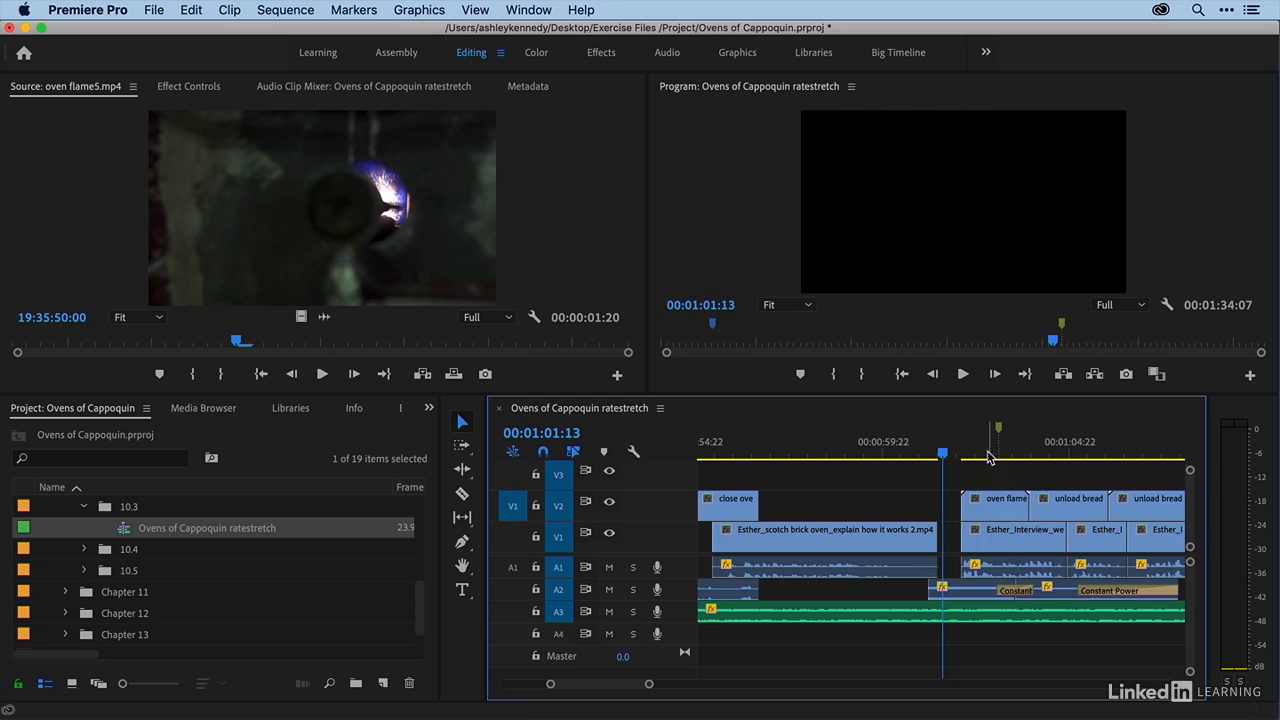
# Rate-stretch the start of oven flame5.mp4 back to the end of the preceding V1 interview clip, slowing it to about 75% speed
pyautogui.click(985, 452)
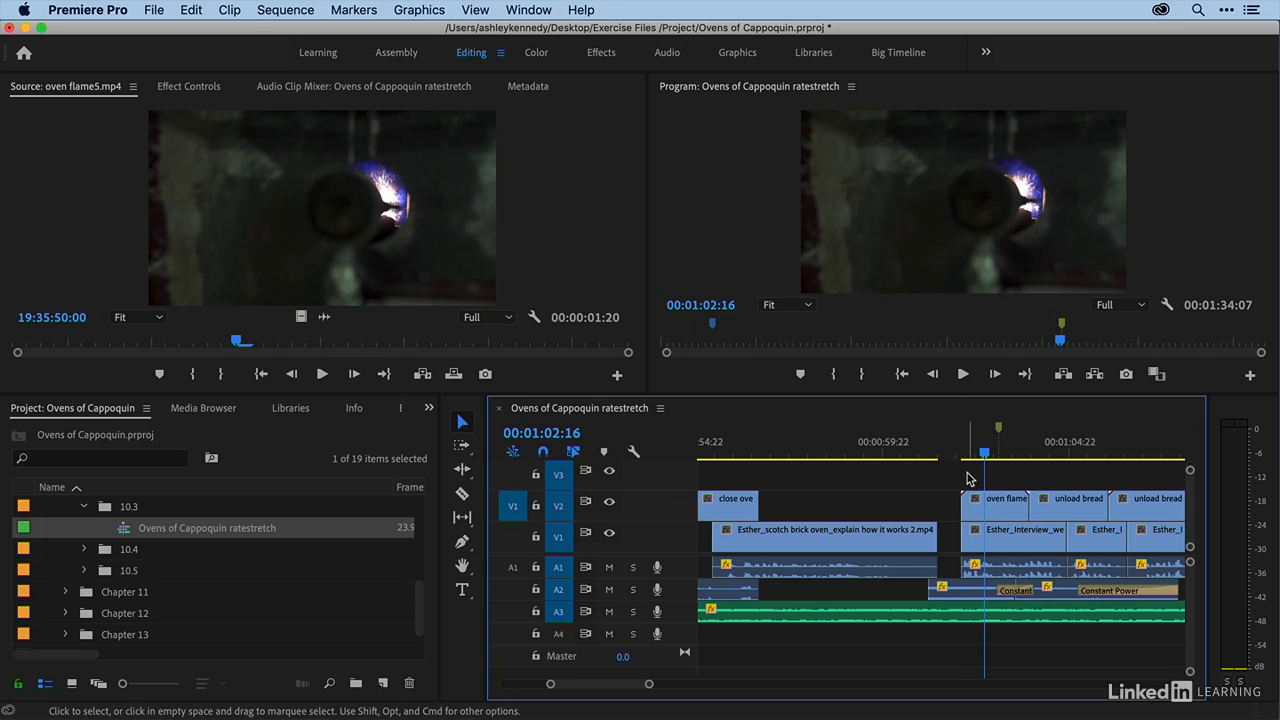
pyautogui.click(462, 471)
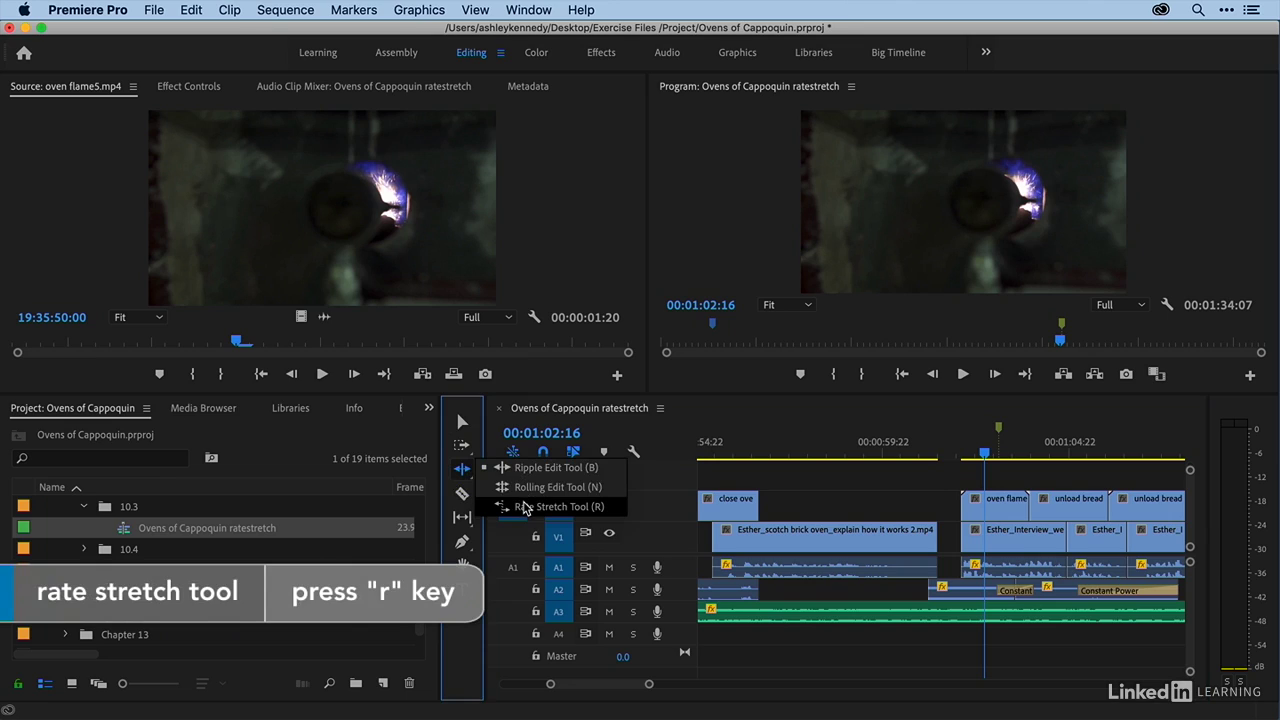
pyautogui.click(524, 507)
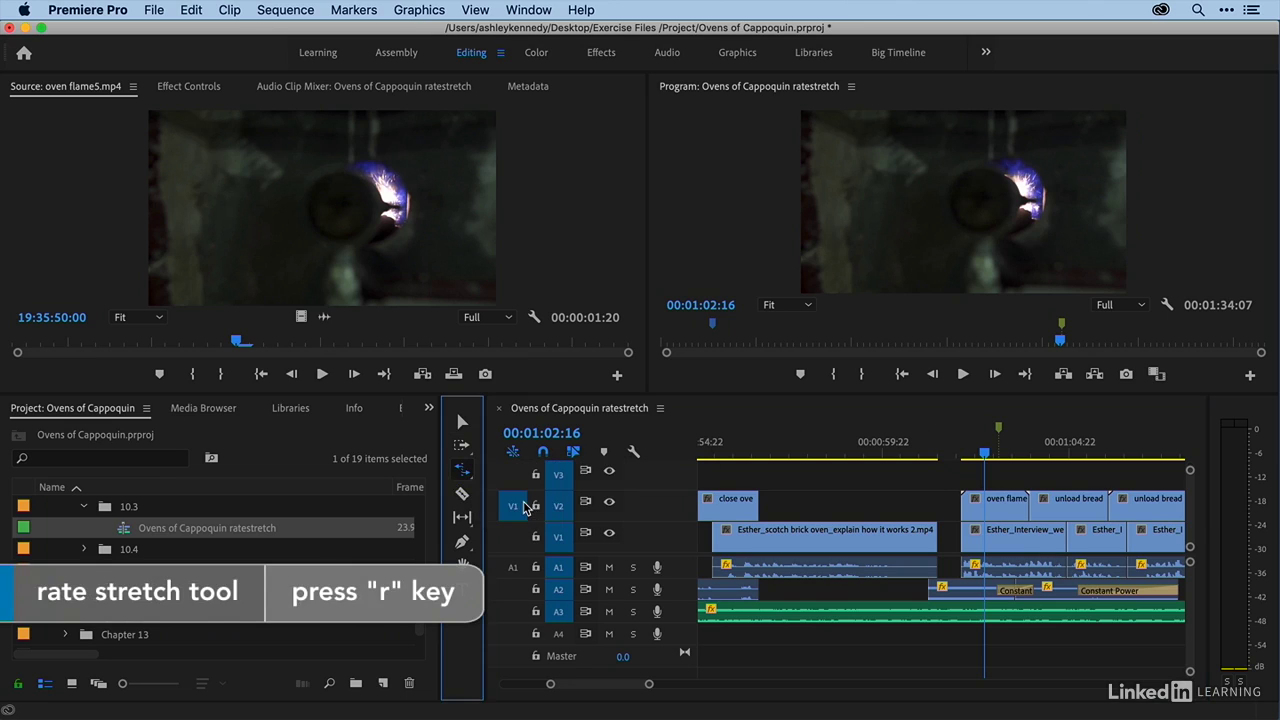
pyautogui.click(966, 504)
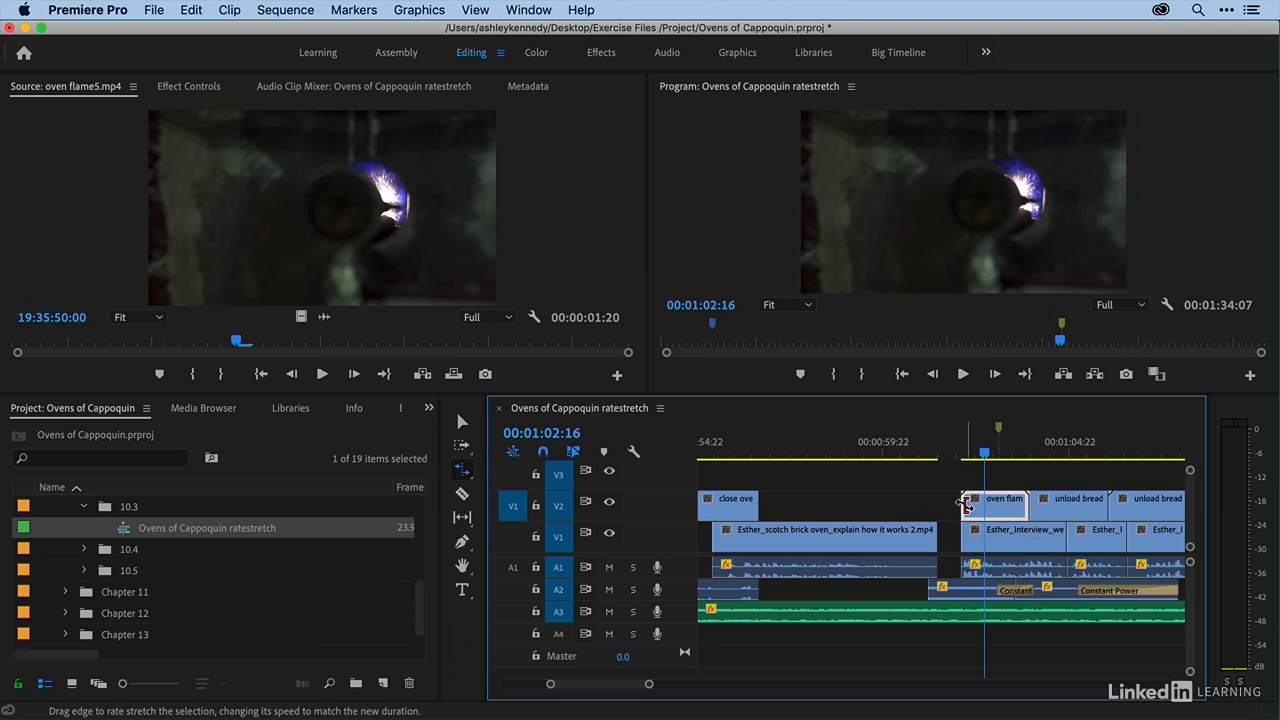
pyautogui.moveTo(966, 504); pyautogui.dragTo(946, 505)
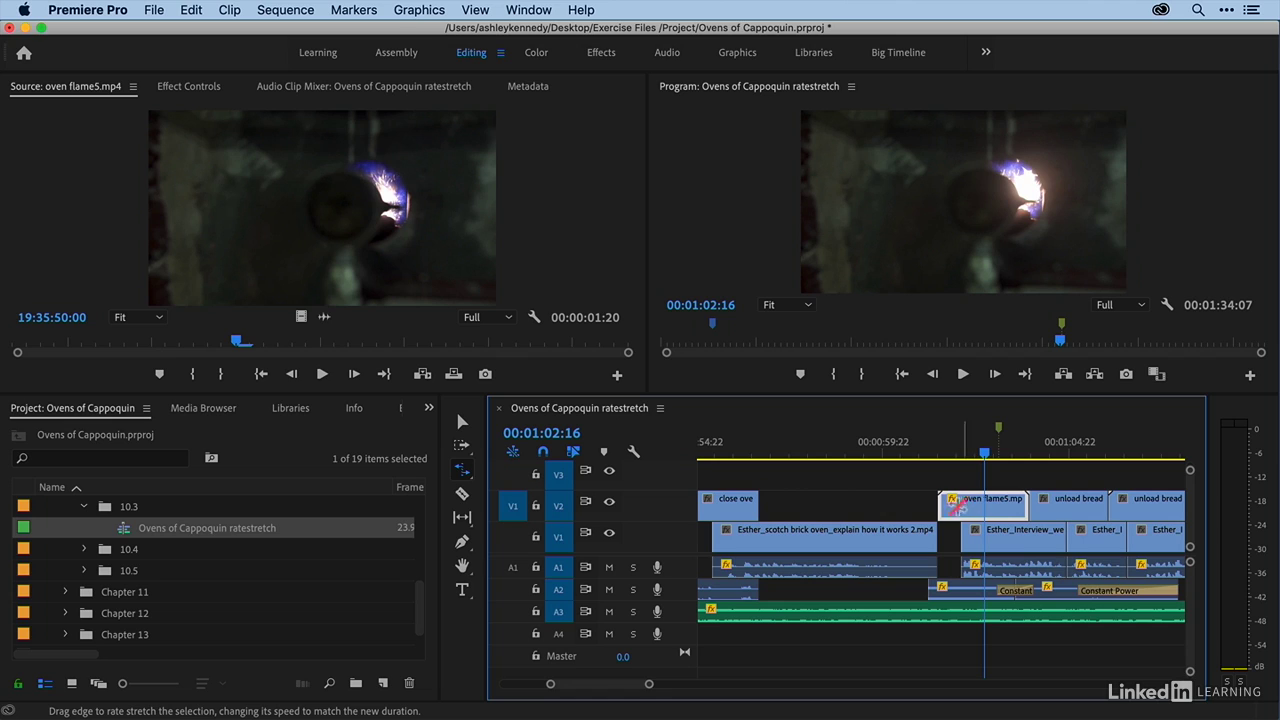
pyautogui.press('=')
pyautogui.press('=')
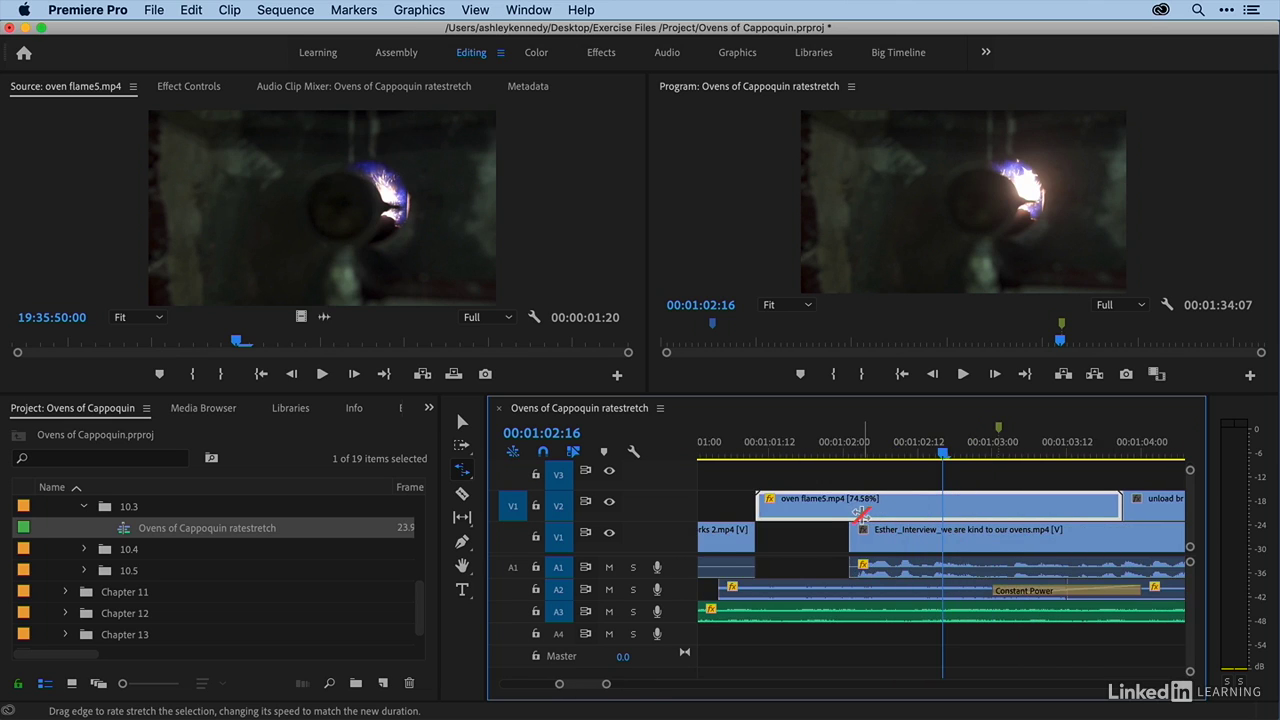
pyautogui.press('-')
pyautogui.press('-')
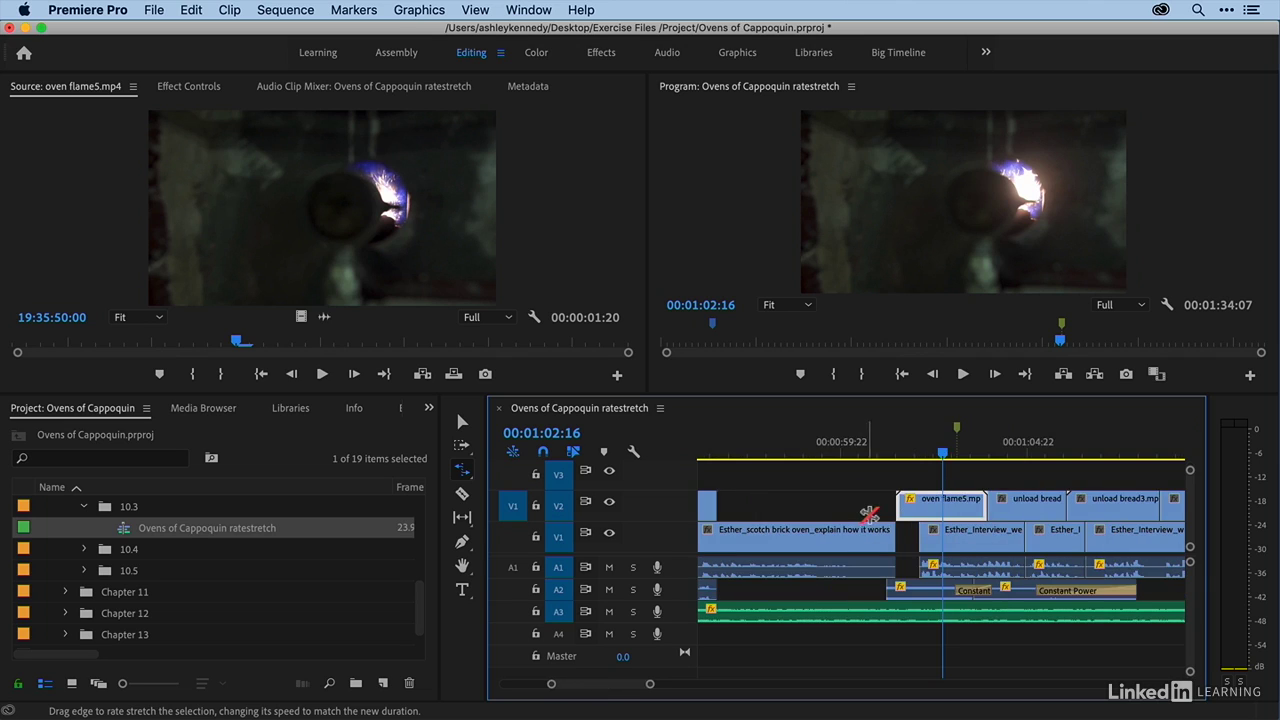
# Play back the slowed oven flame5.mp4 clip together with the clips around it
pyautogui.click(794, 453)
pyautogui.press('space')
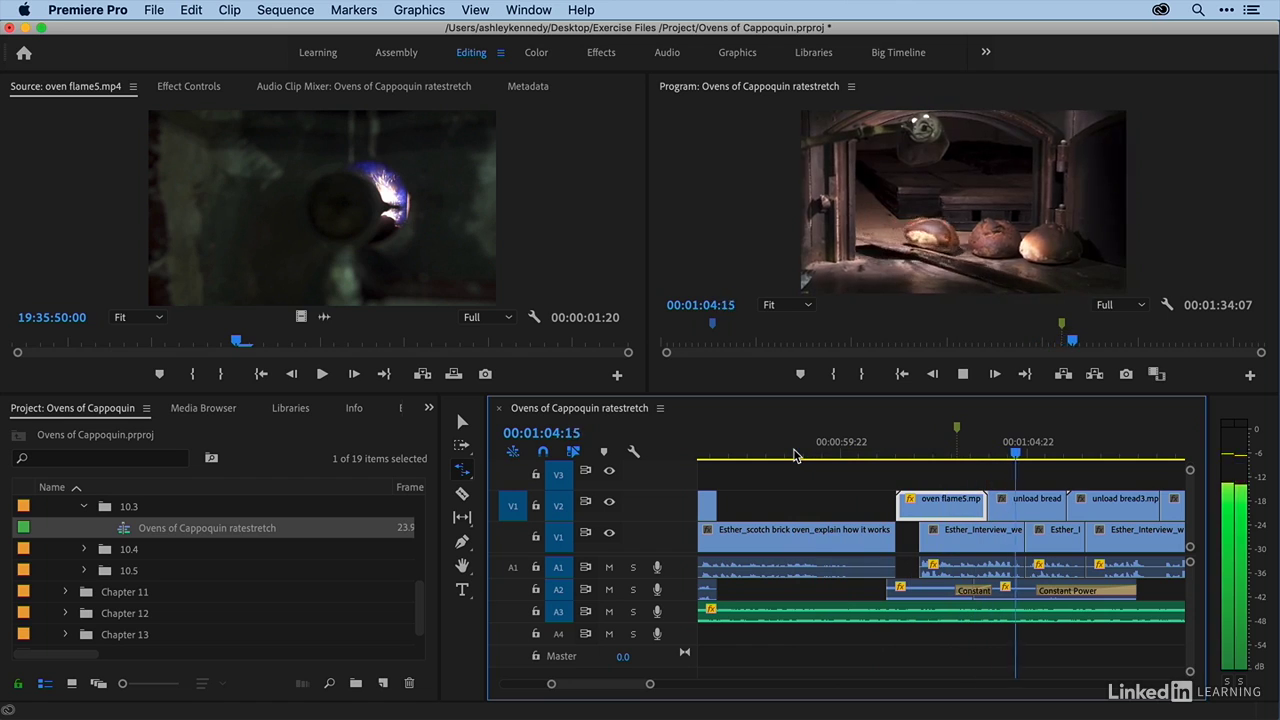
pyautogui.press('space')
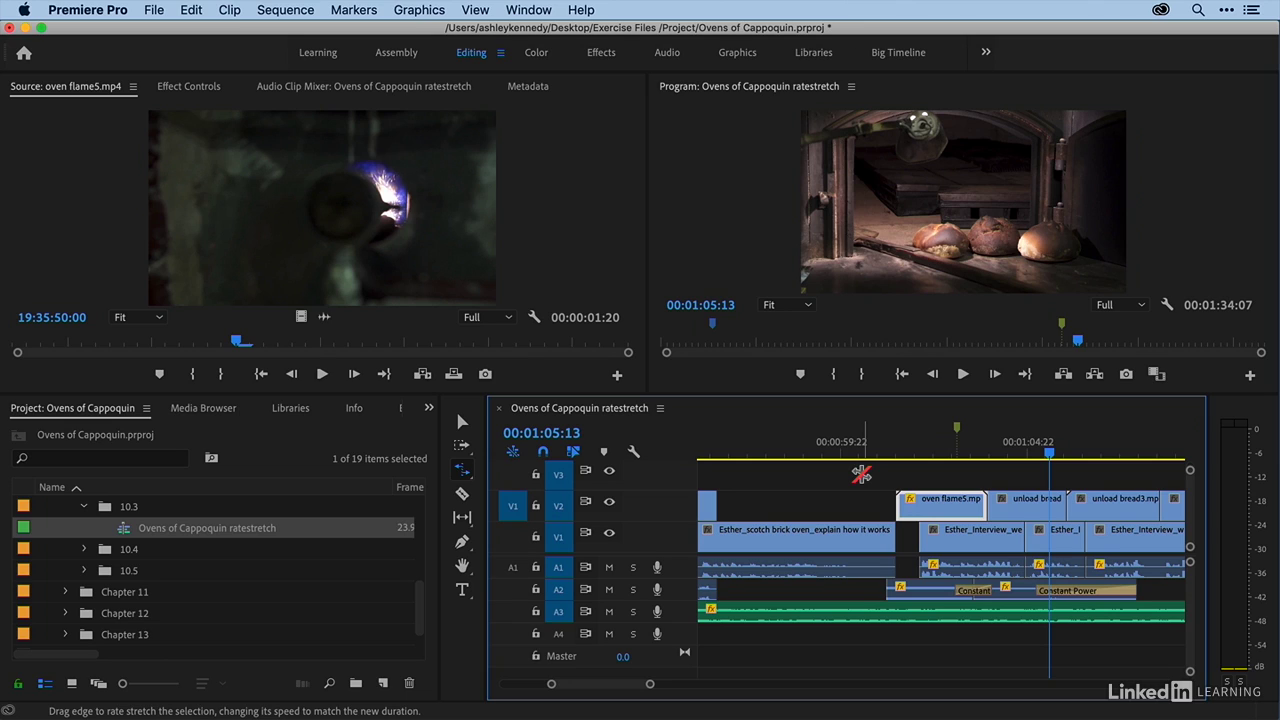
# Try to extend the start of the slowed oven flame5.mp4 clip with the Selection tool
pyautogui.press('v')
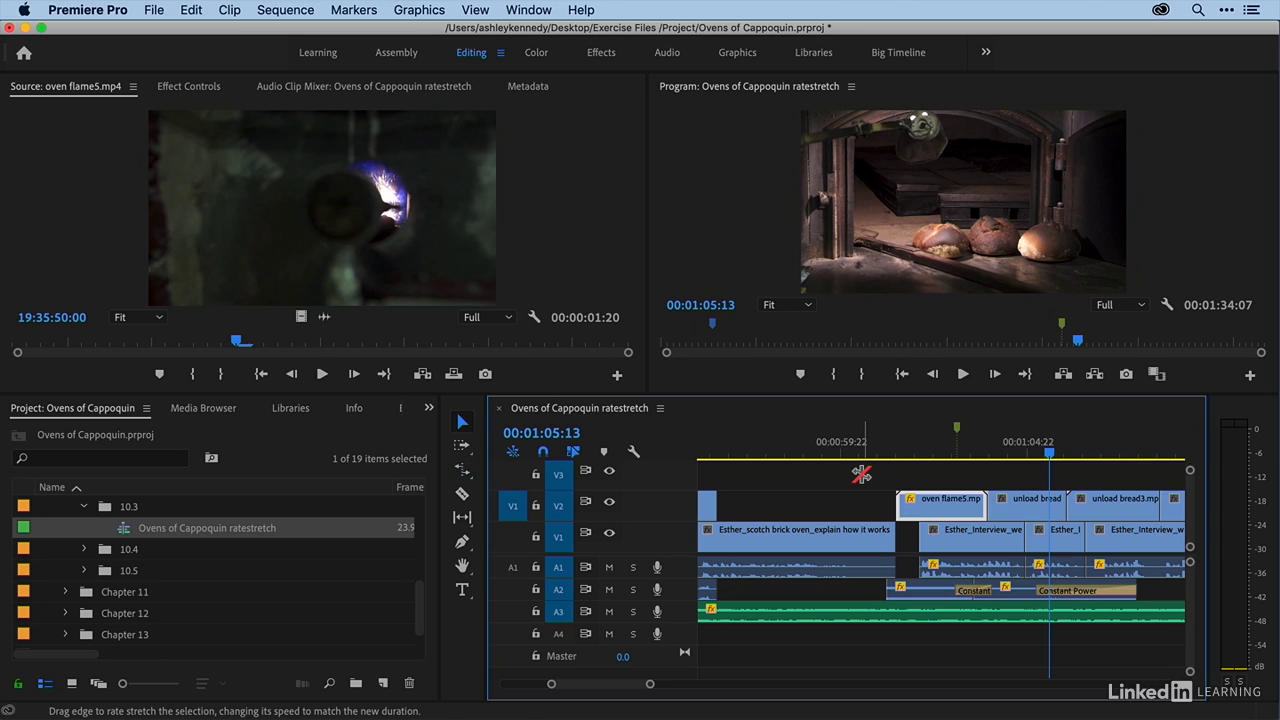
pyautogui.click(925, 452)
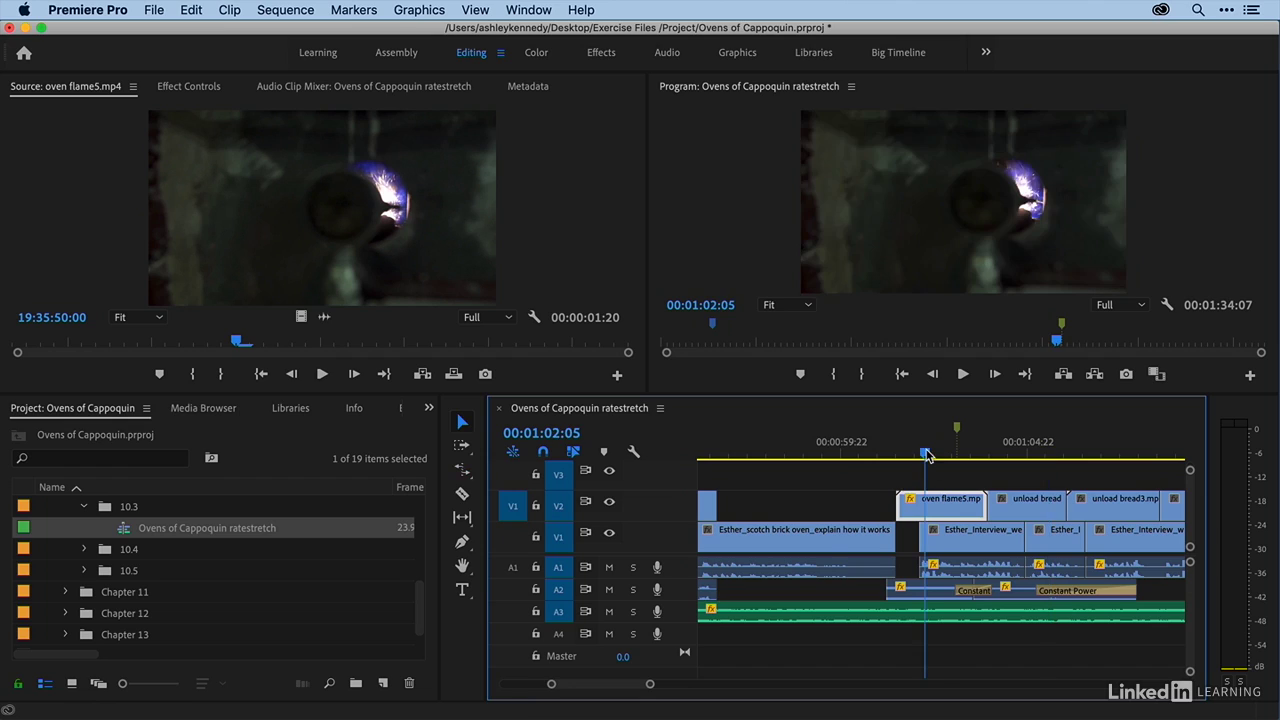
pyautogui.press('=')
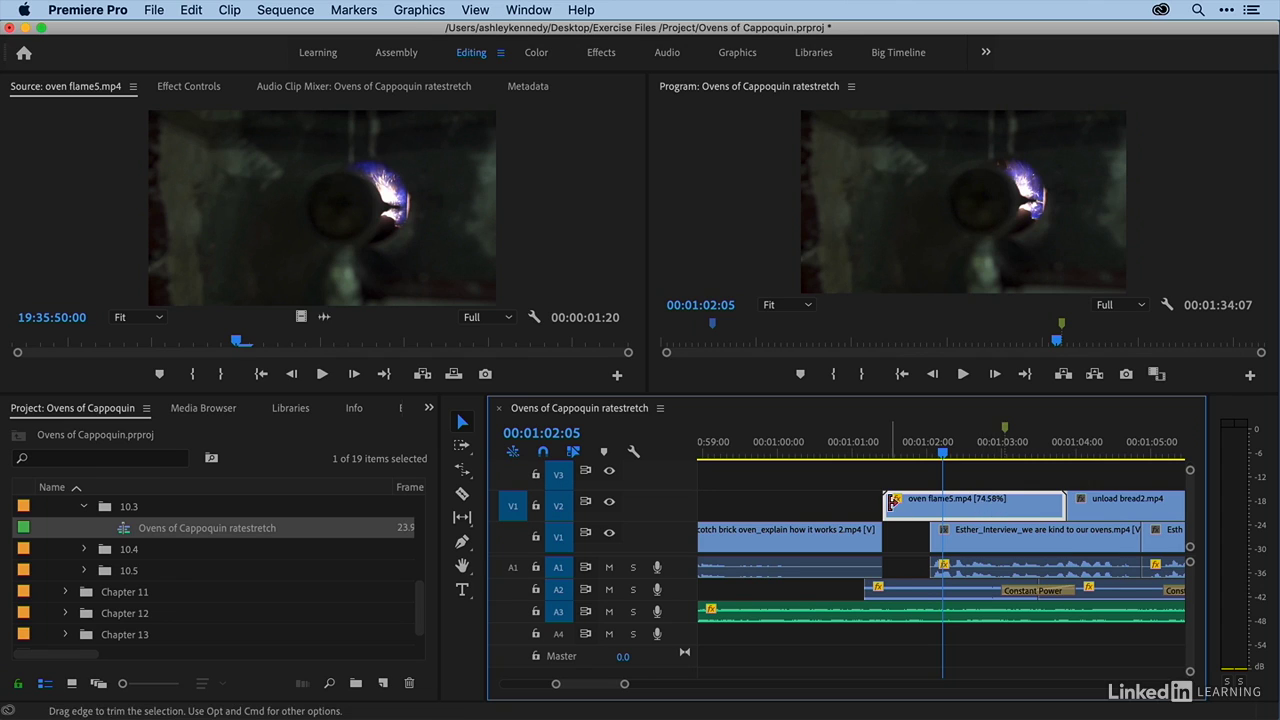
pyautogui.moveTo(886, 500)
pyautogui.mouseDown()
pyautogui.moveTo(932, 502)
pyautogui.moveTo(888, 502)
pyautogui.mouseUp()
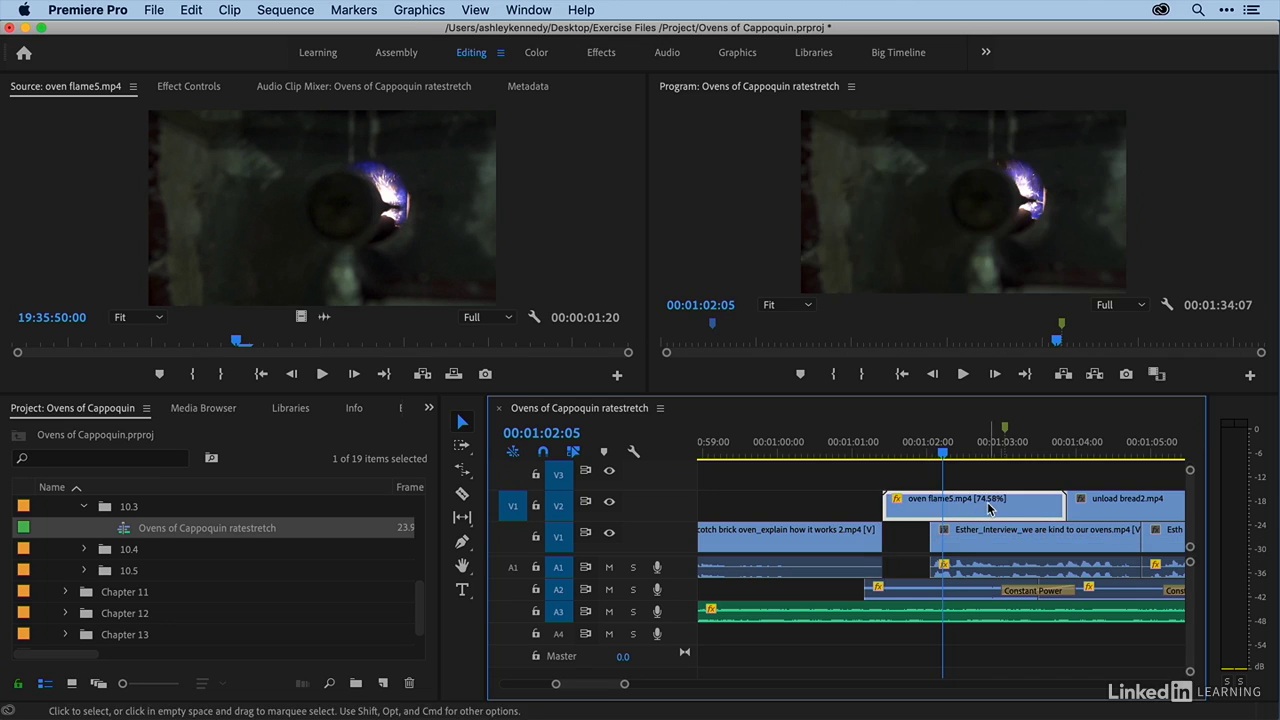
# Play and scrub through the oven flame2 pan right.mp4 clip near the beginning of the sequence
pyautogui.click(860, 458)
pyautogui.press('-')
pyautogui.press('-')
pyautogui.press('-')
pyautogui.press('-')
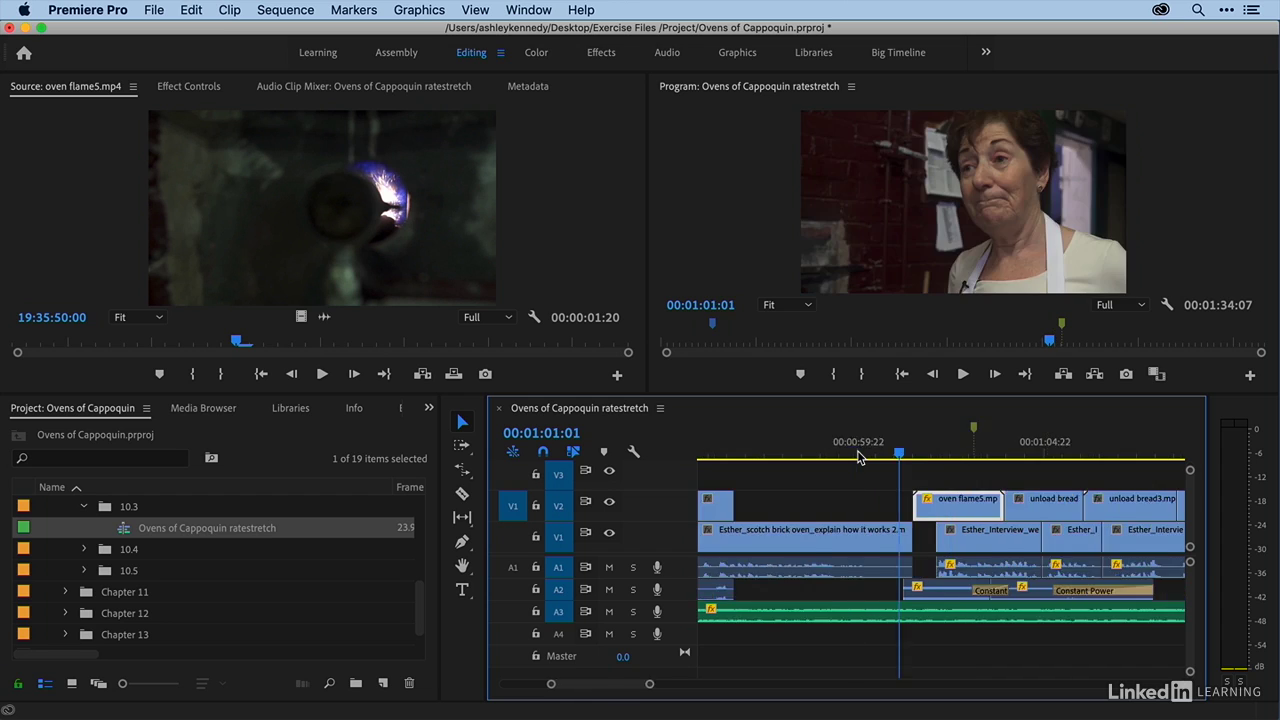
pyautogui.click(715, 435)
pyautogui.press('=')
pyautogui.press('=')
pyautogui.press('=')
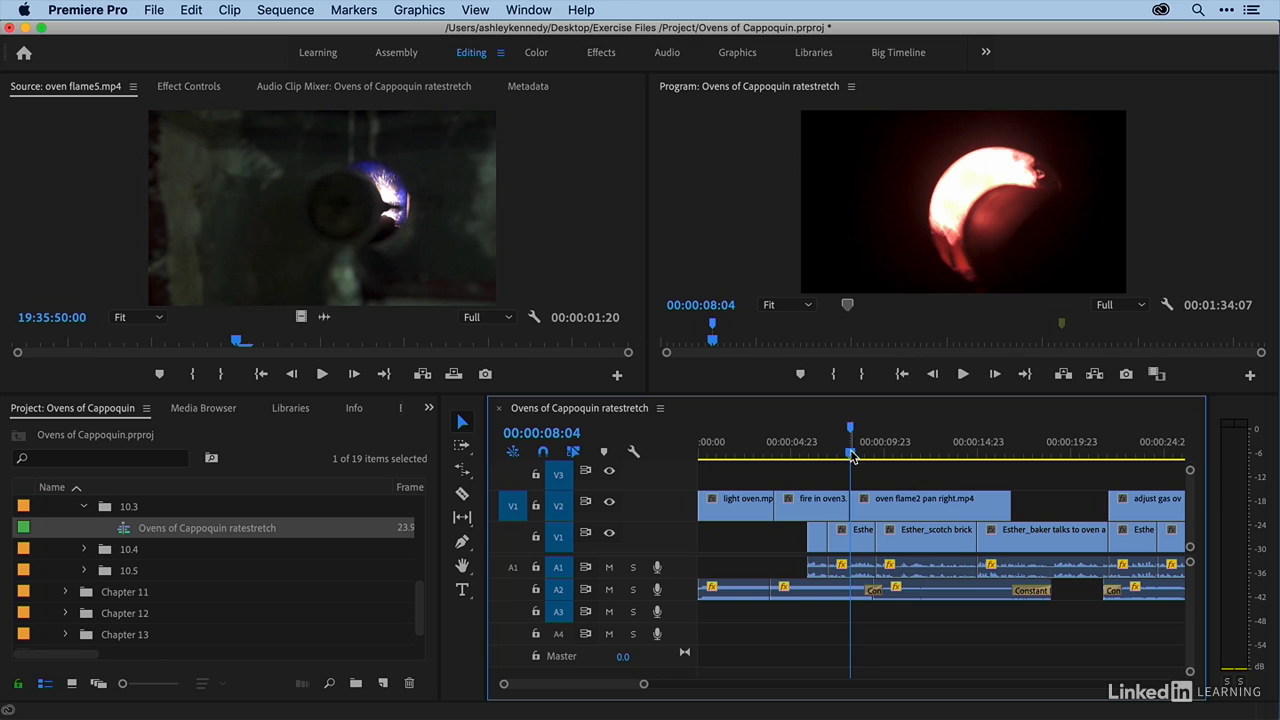
pyautogui.press('space')
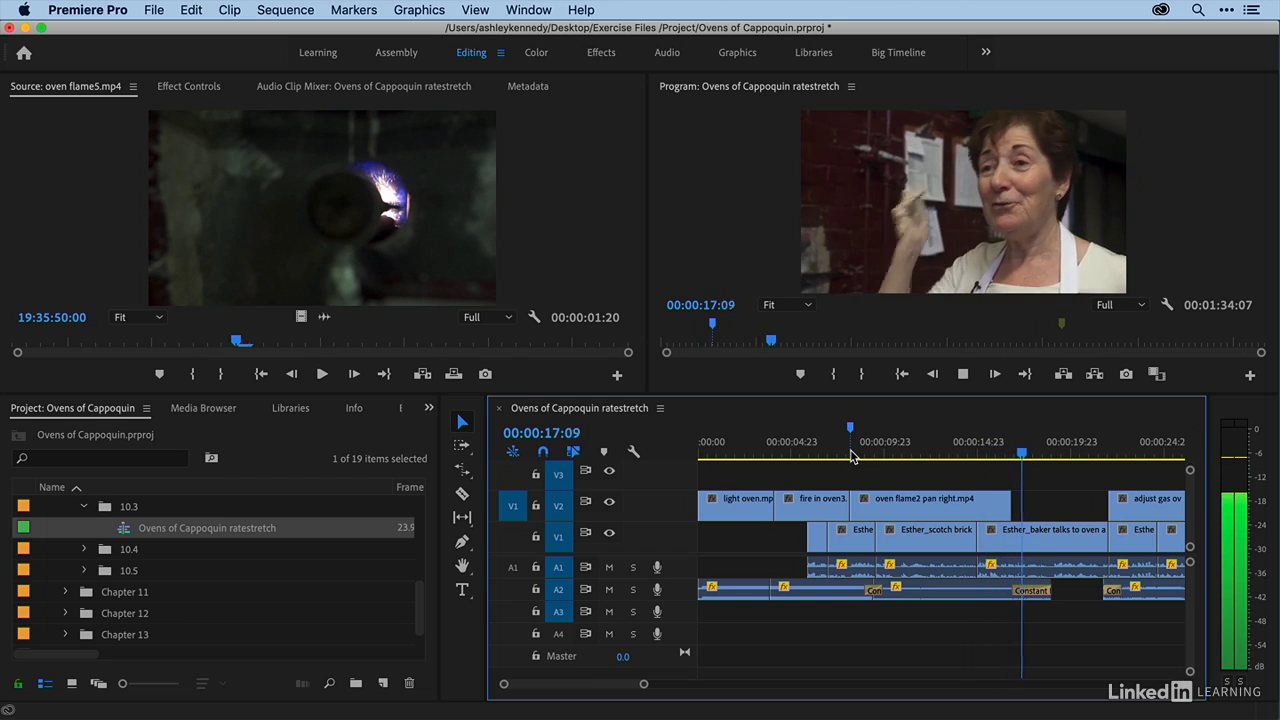
pyautogui.click(852, 456)
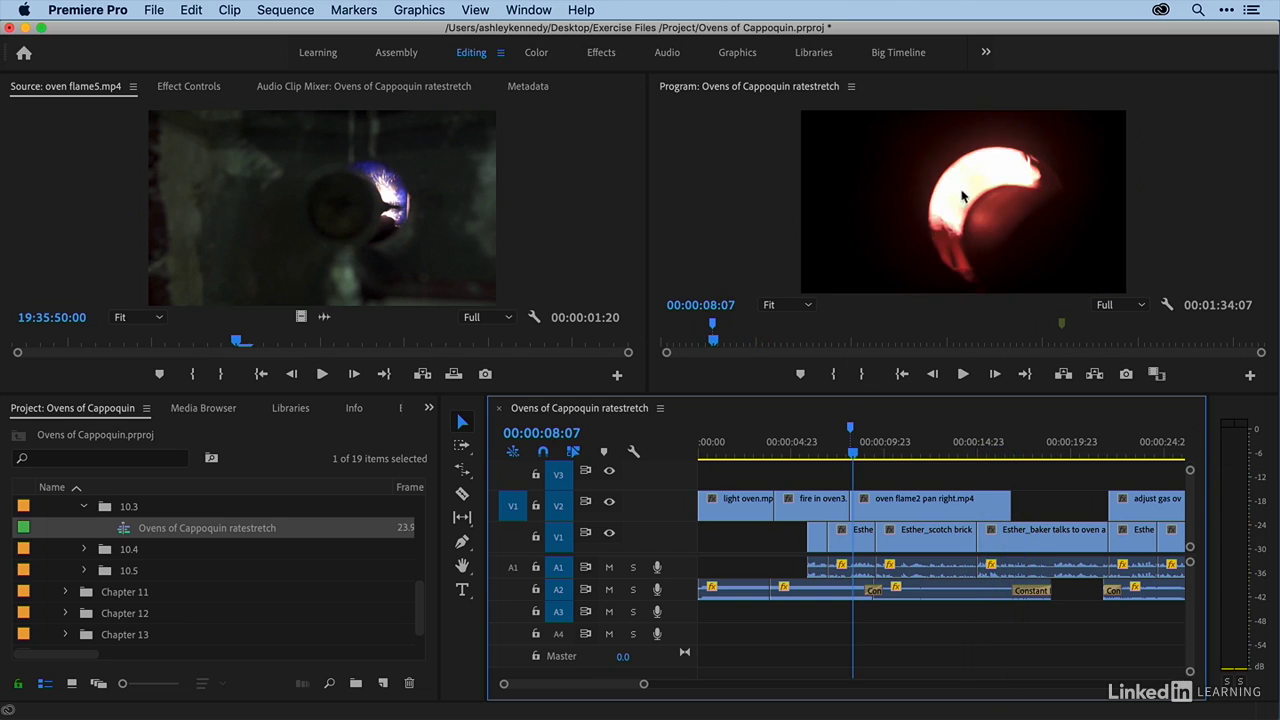
pyautogui.moveTo(886, 455); pyautogui.dragTo(1007, 454)
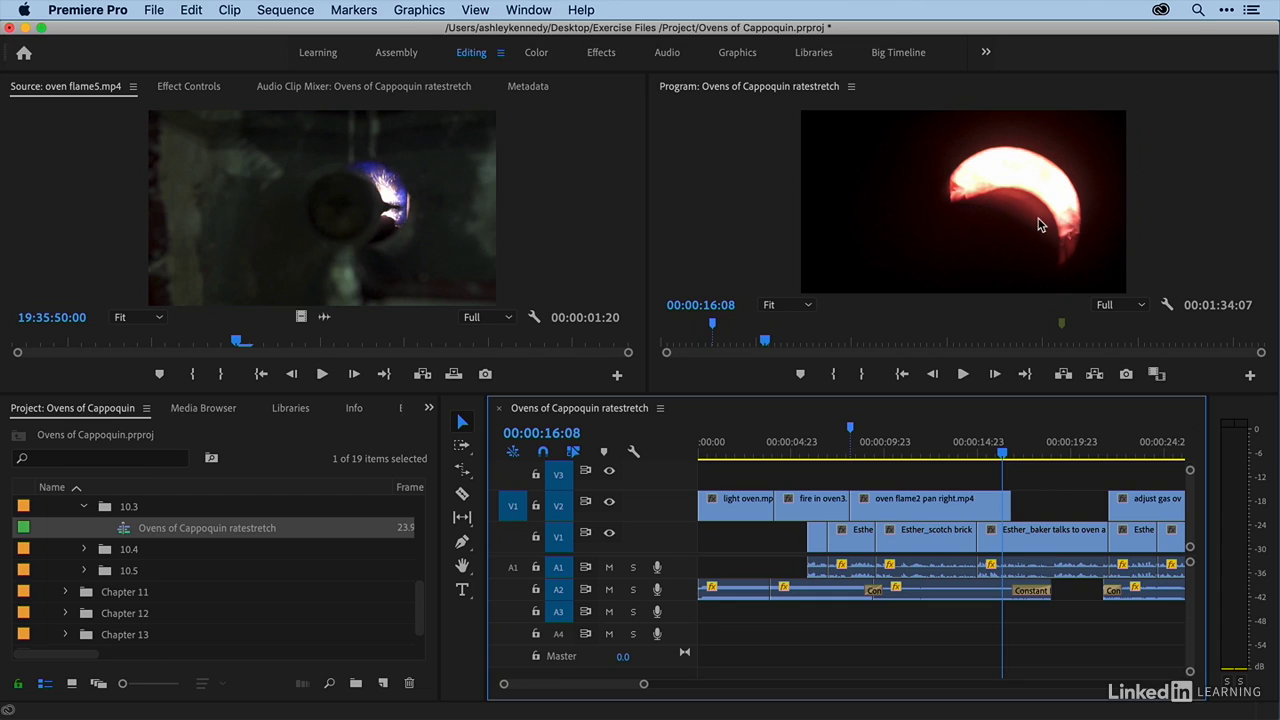
# Rate-stretch the end of oven flame2 pan right.mp4 back to the V1 cut before Esther_baker talks to oven, speeding it to about 127%
pyautogui.press('r')
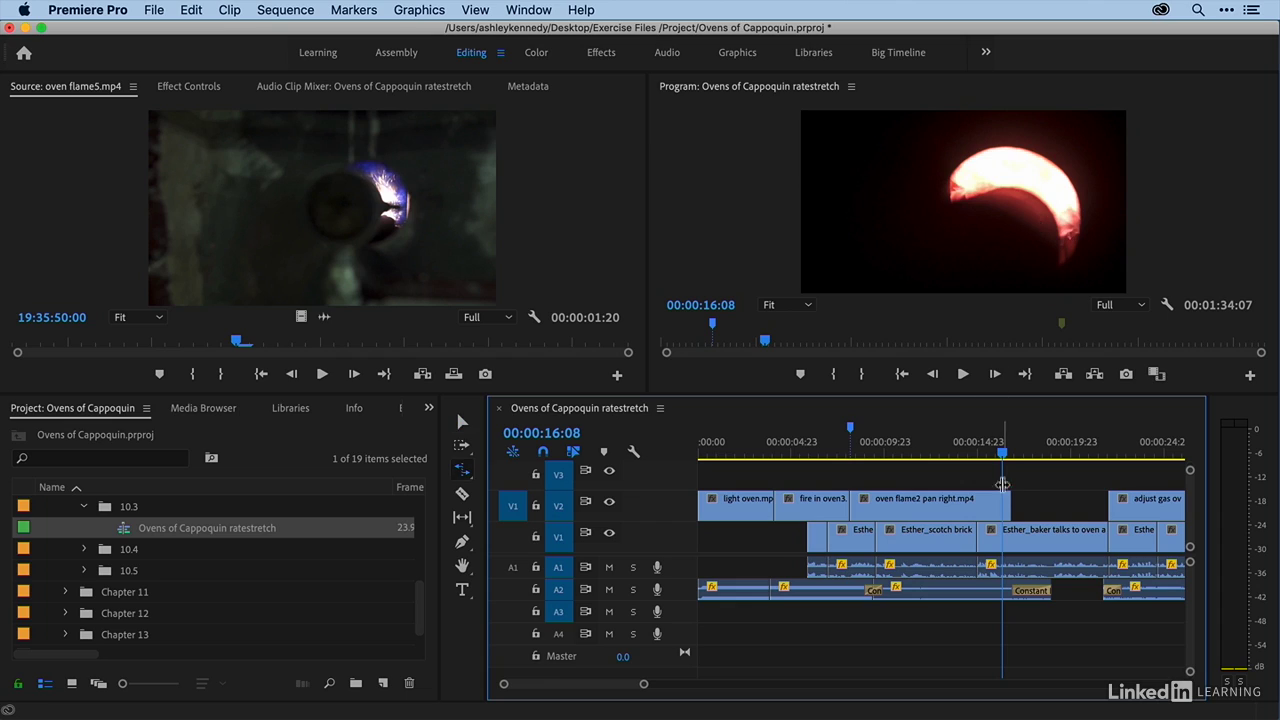
pyautogui.moveTo(1007, 508); pyautogui.dragTo(975, 507)
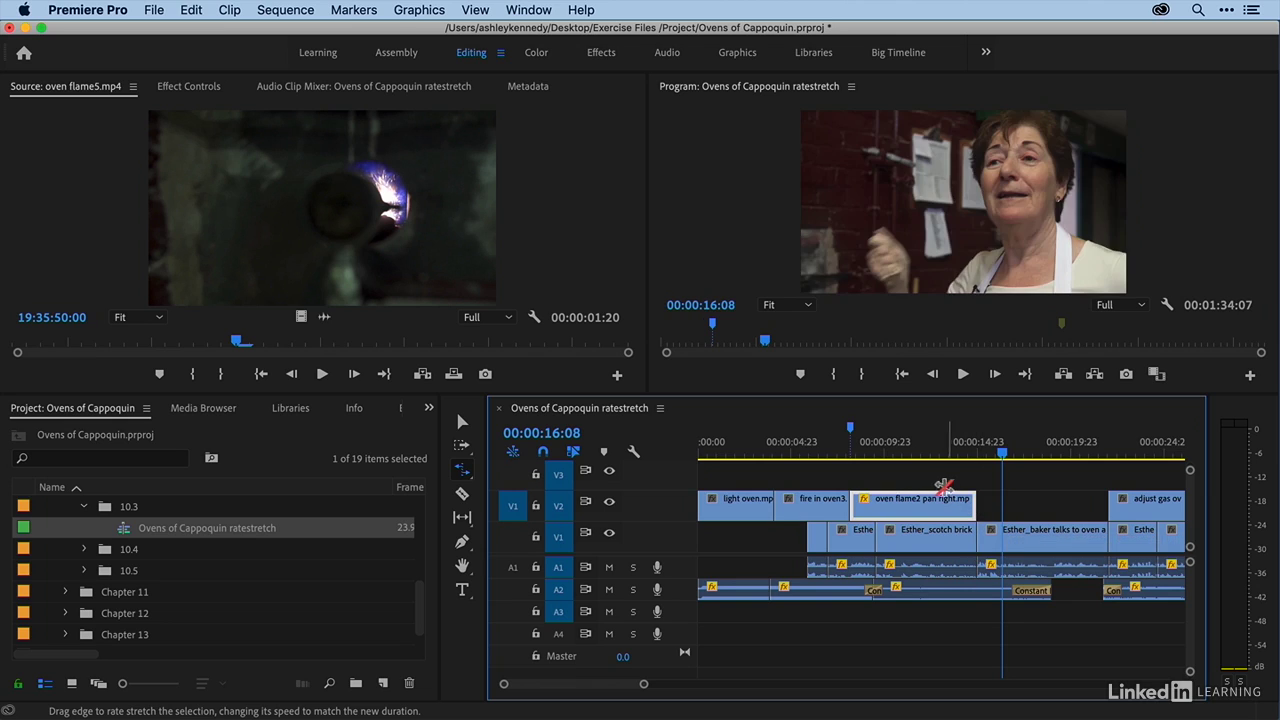
pyautogui.click(944, 451)
pyautogui.press('=')
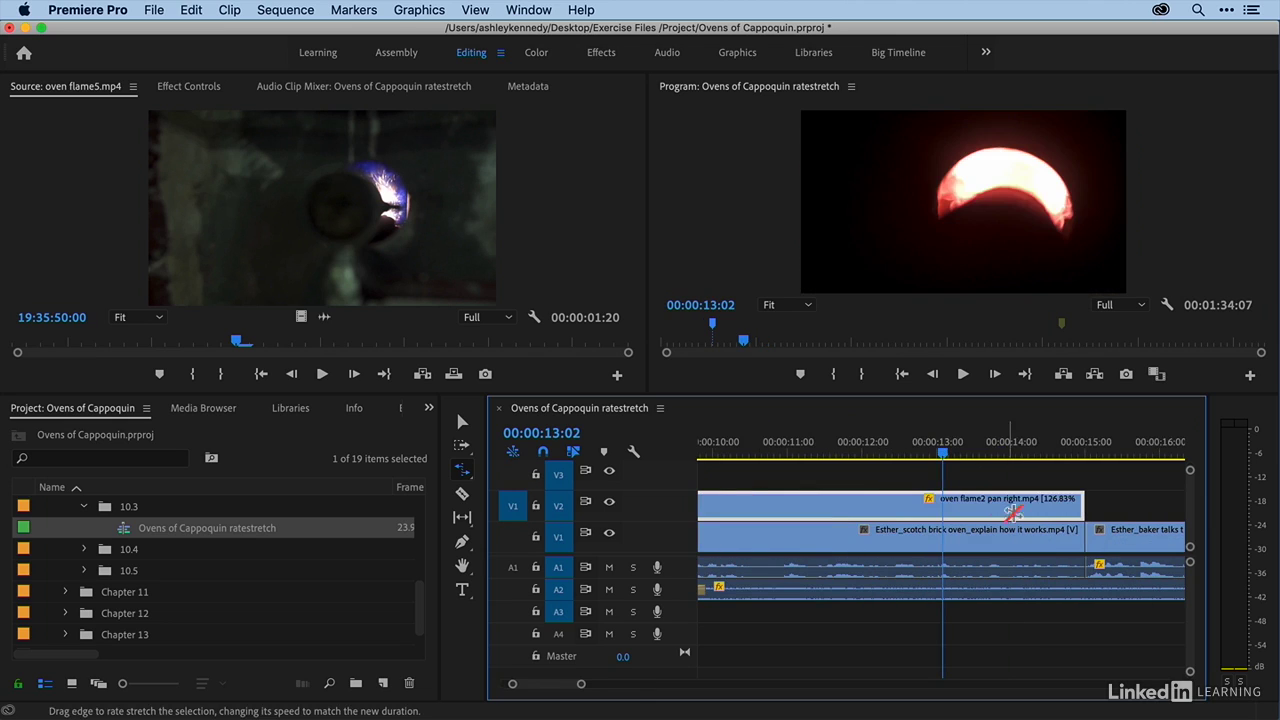
pyautogui.press('-')
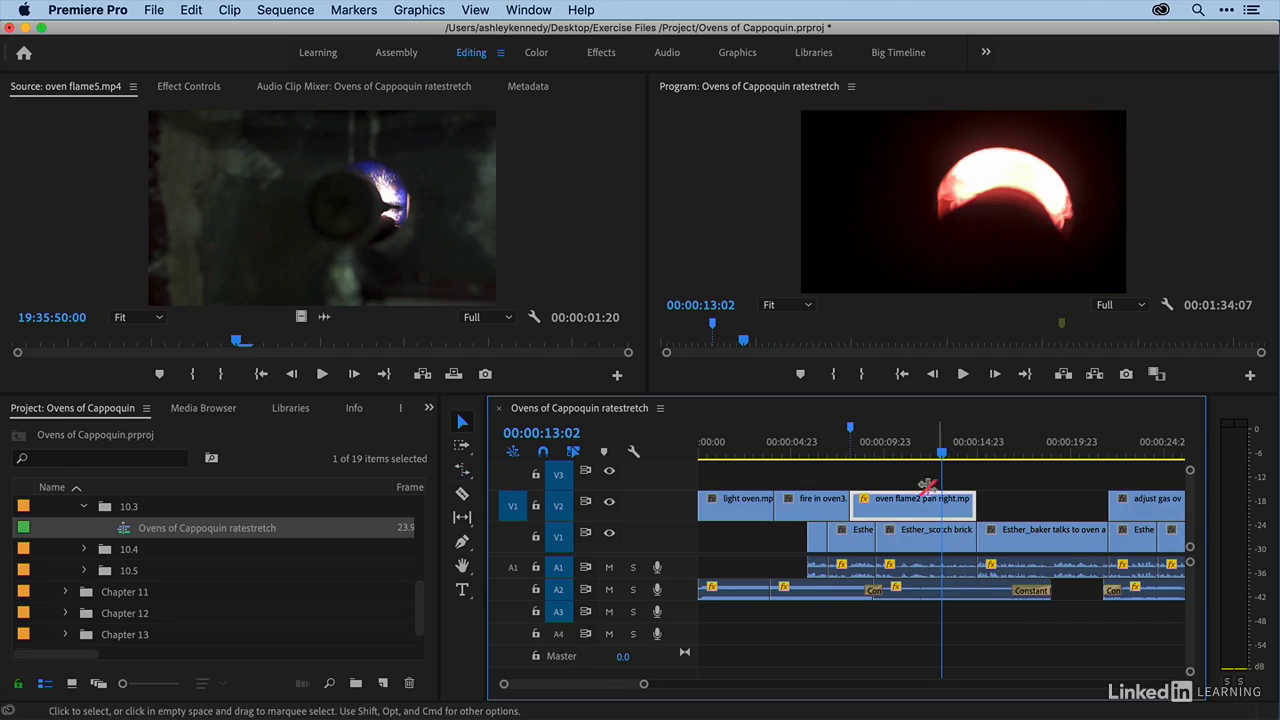
# Play back the sped-up oven flame2 pan right.mp4 clip to check its motion
pyautogui.click(869, 452)
pyautogui.press('space')
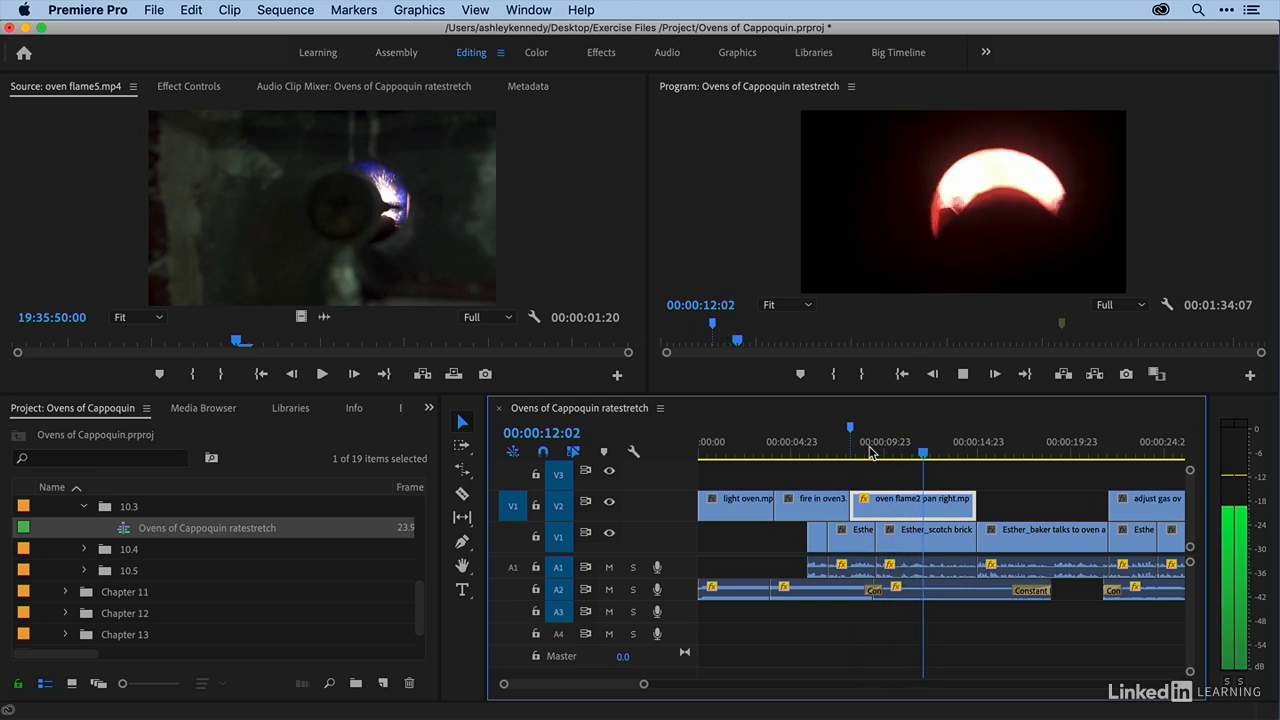
pyautogui.press('space')
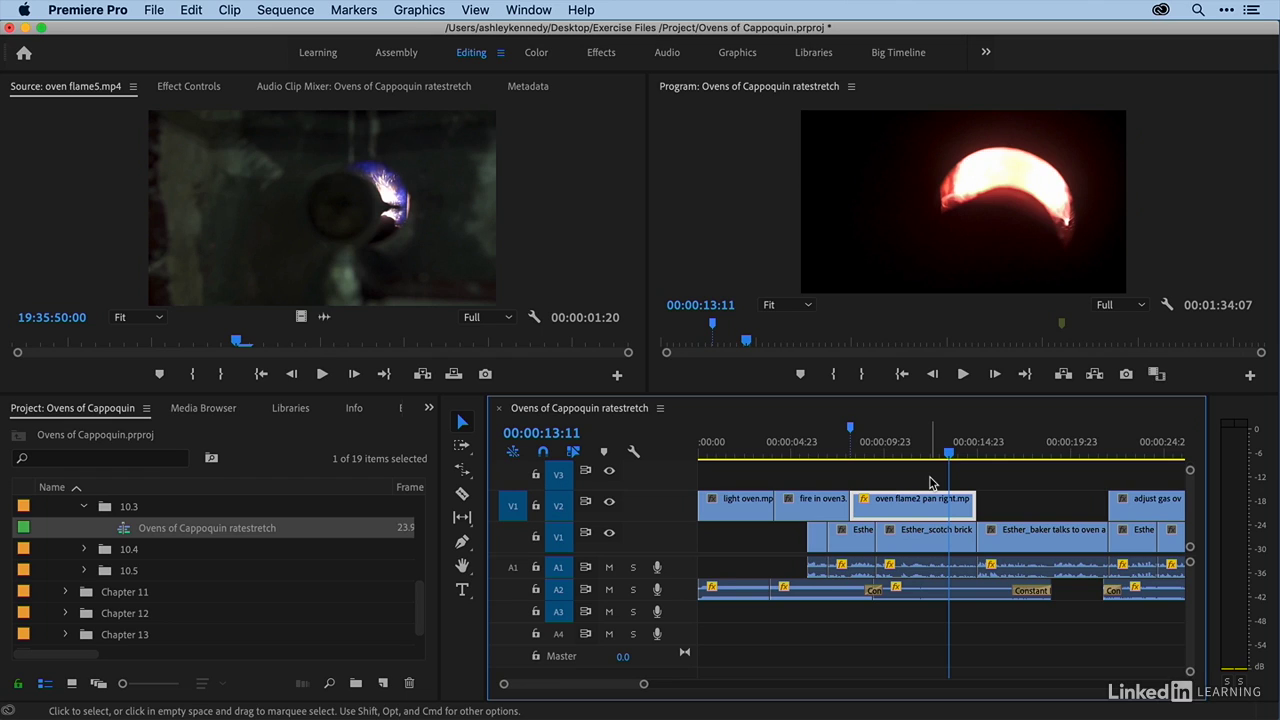
# Try rate-stretching the end of the V1 Esther_baker talks to oven clip near 00:00:37:07 nearly a second earlier, and play it with its audio
pyautogui.scroll(-10, 930, 483)
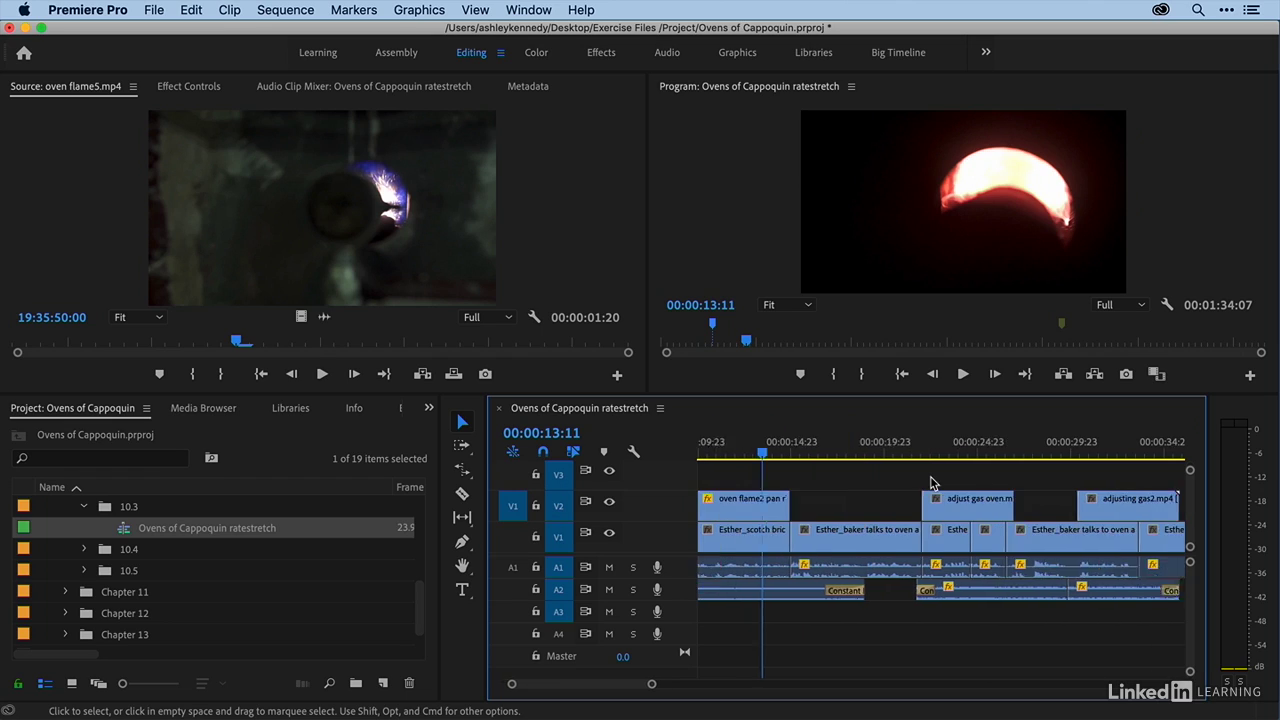
pyautogui.scroll(-3, 930, 483)
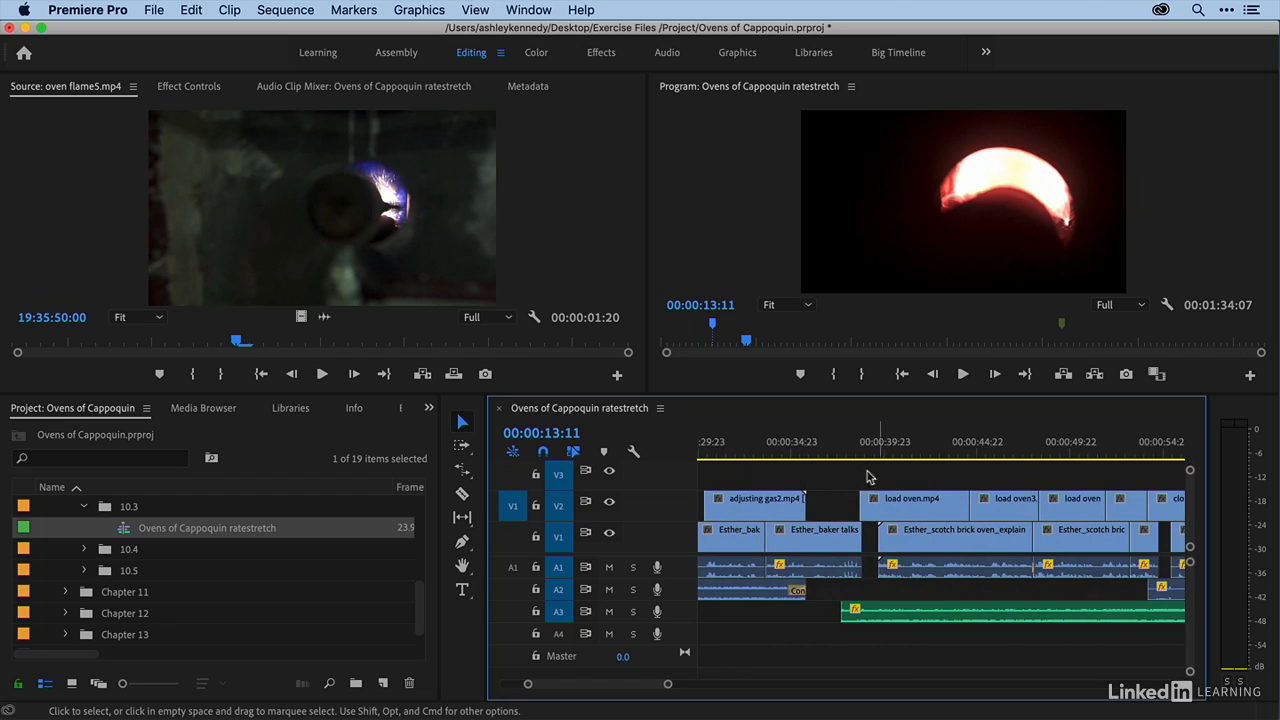
pyautogui.click(837, 455)
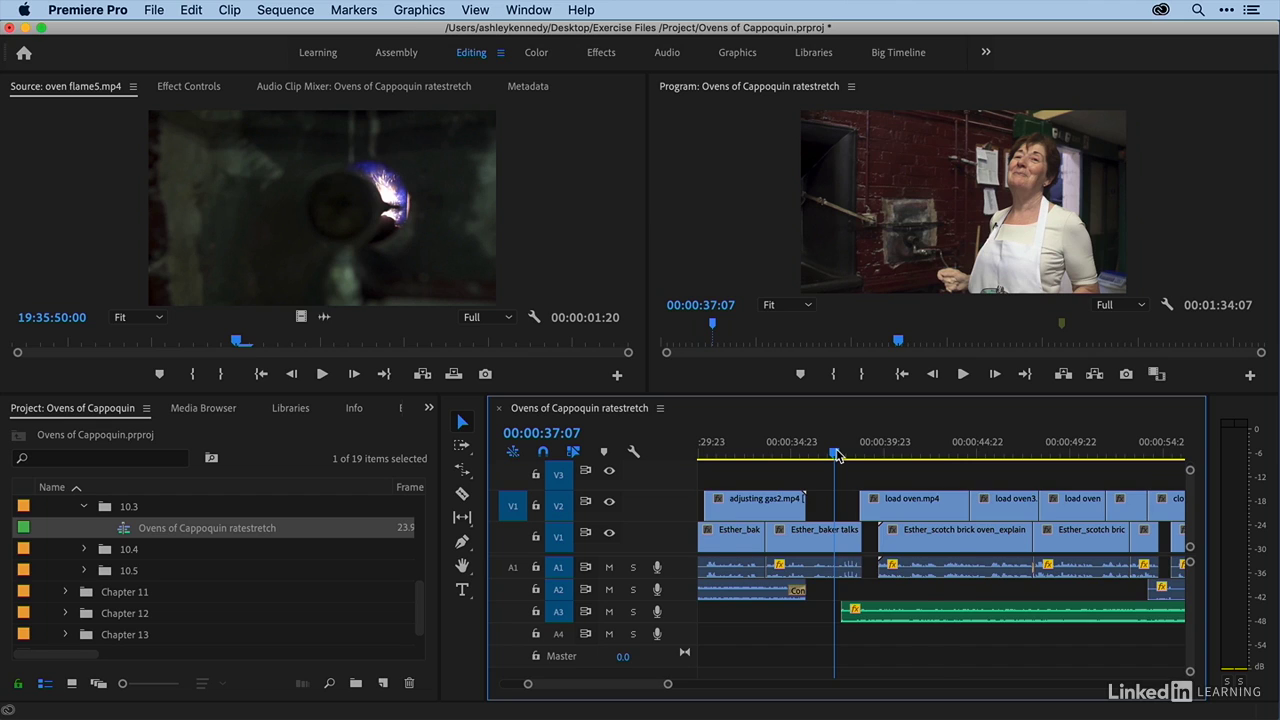
pyautogui.press('=')
pyautogui.press('r')
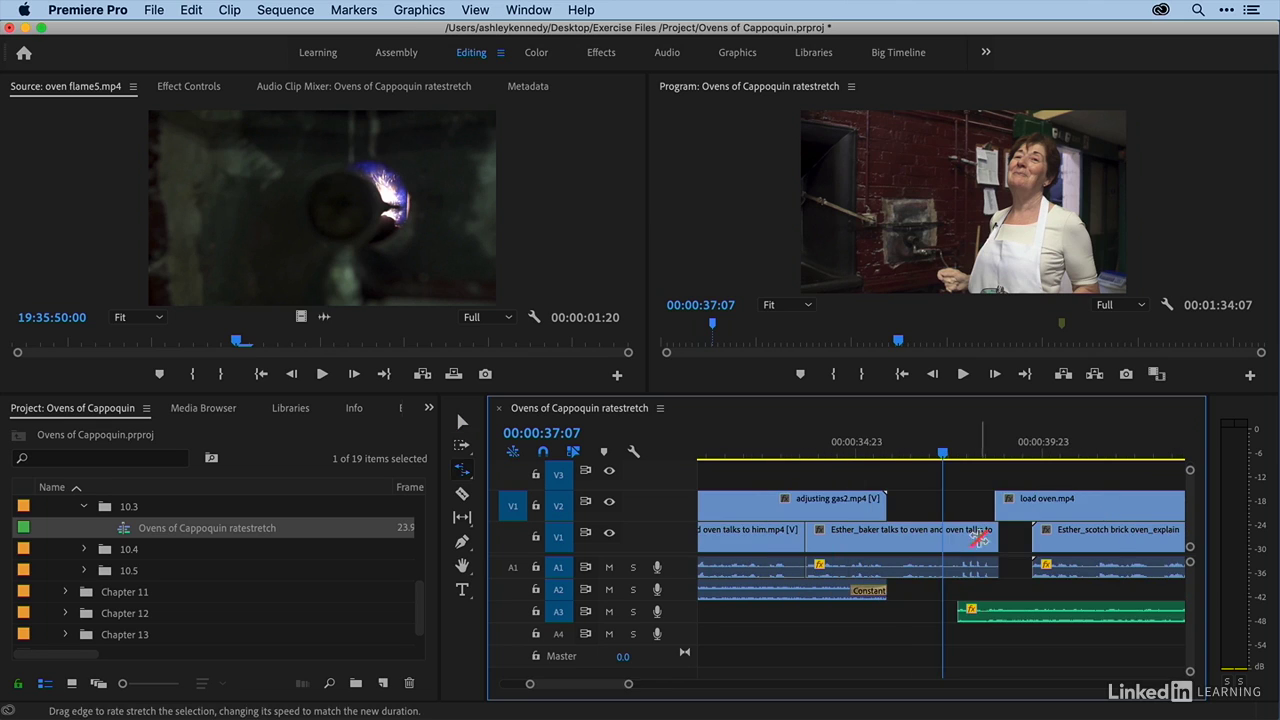
pyautogui.moveTo(997, 537); pyautogui.dragTo(966, 537)
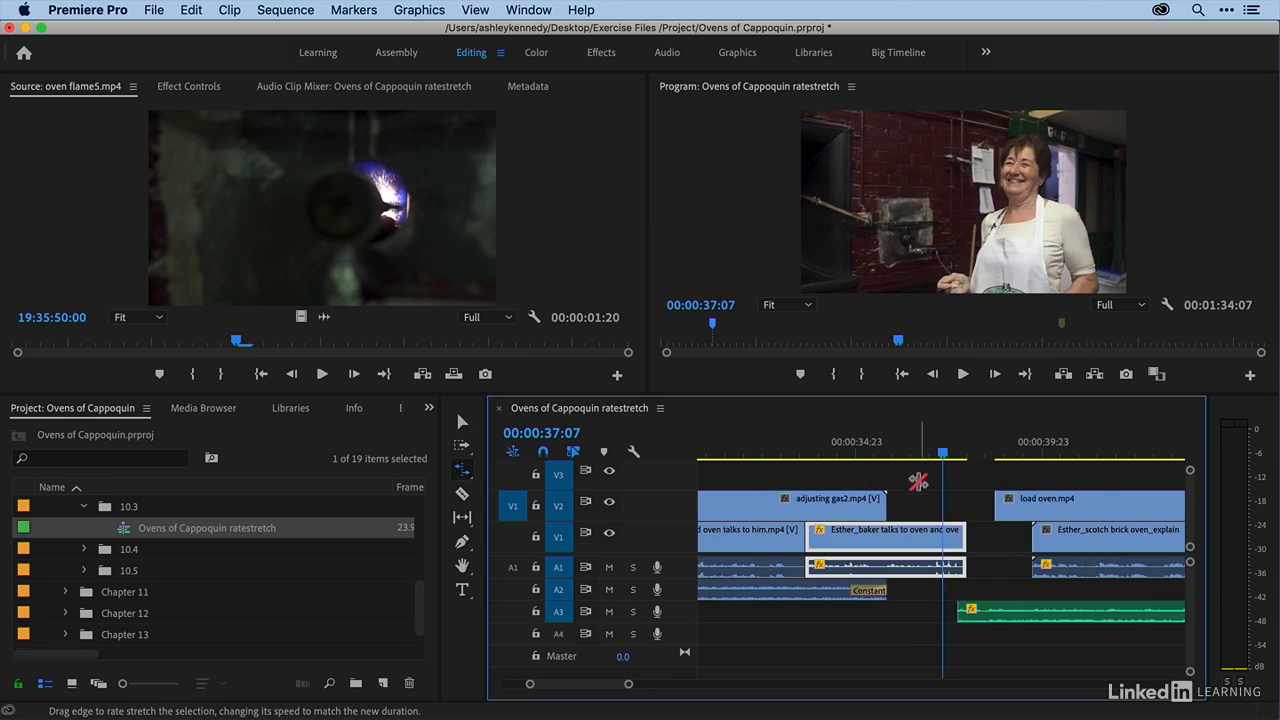
pyautogui.moveTo(922, 455); pyautogui.dragTo(903, 455)
pyautogui.press('space')
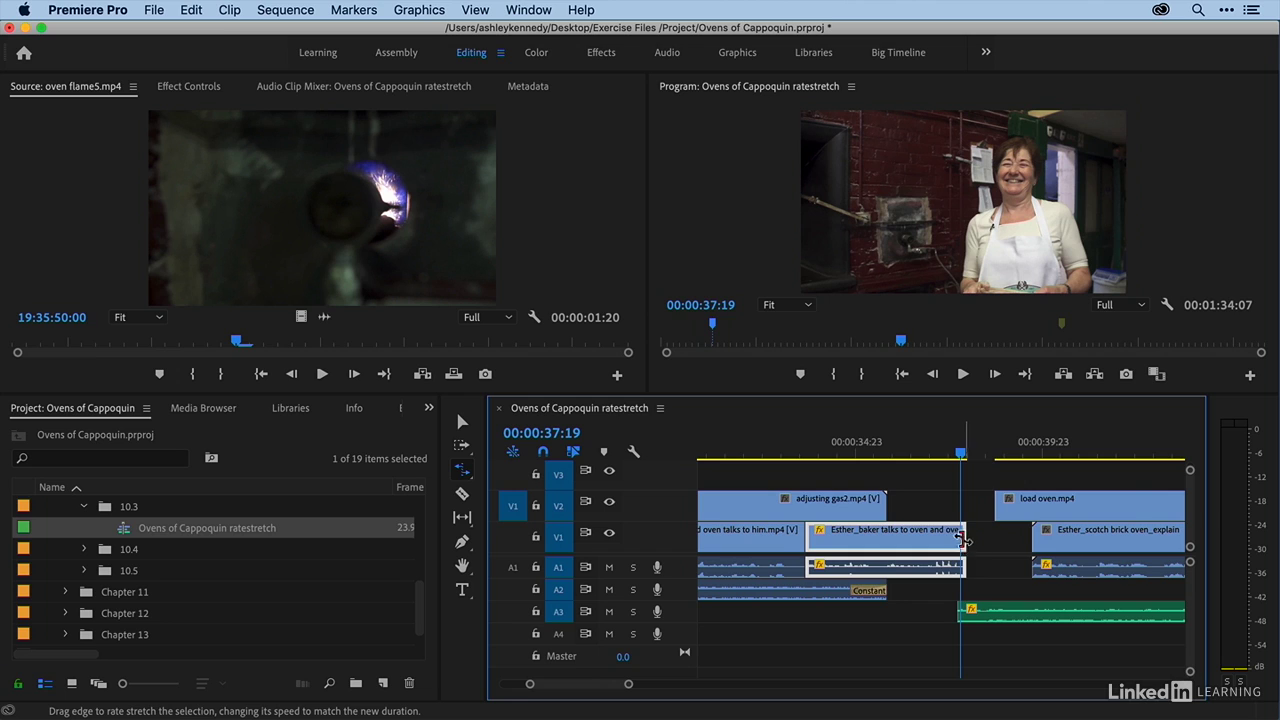
# Try rate-stretching the end of the same Esther_baker clip out to the start of Esther_scotch brick oven_explain, and play the slowed result
pyautogui.moveTo(966, 537); pyautogui.dragTo(1030, 537)
pyautogui.click(908, 453)
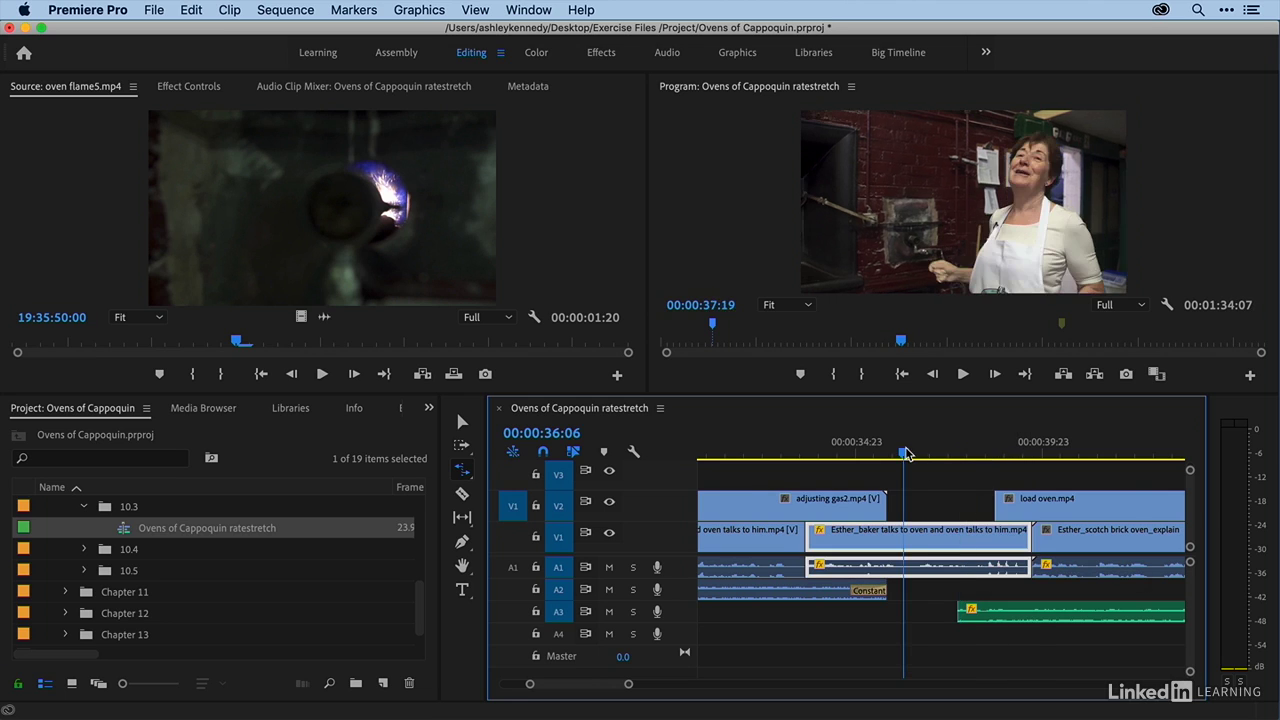
pyautogui.press('space')
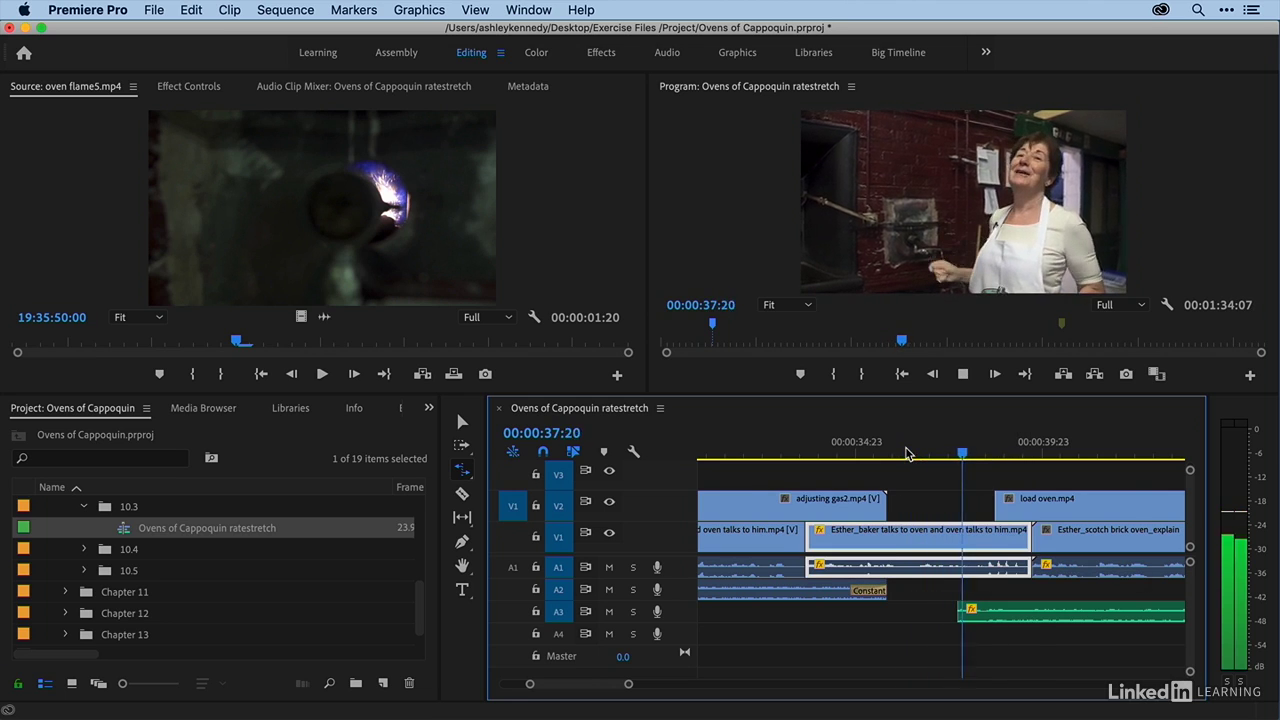
pyautogui.press('space')
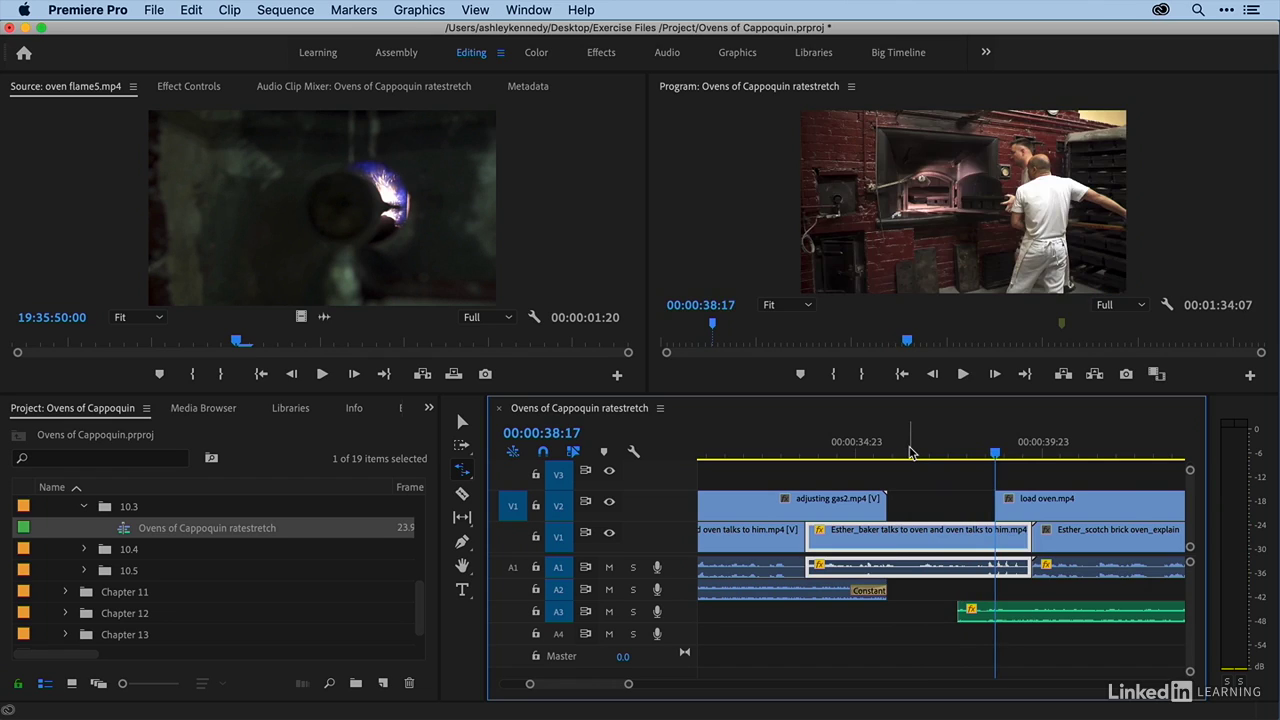
# Undo both speed changes on the Esther_baker talks to oven clip, deselect it and return to the Selection tool
pyautogui.press('super+z')
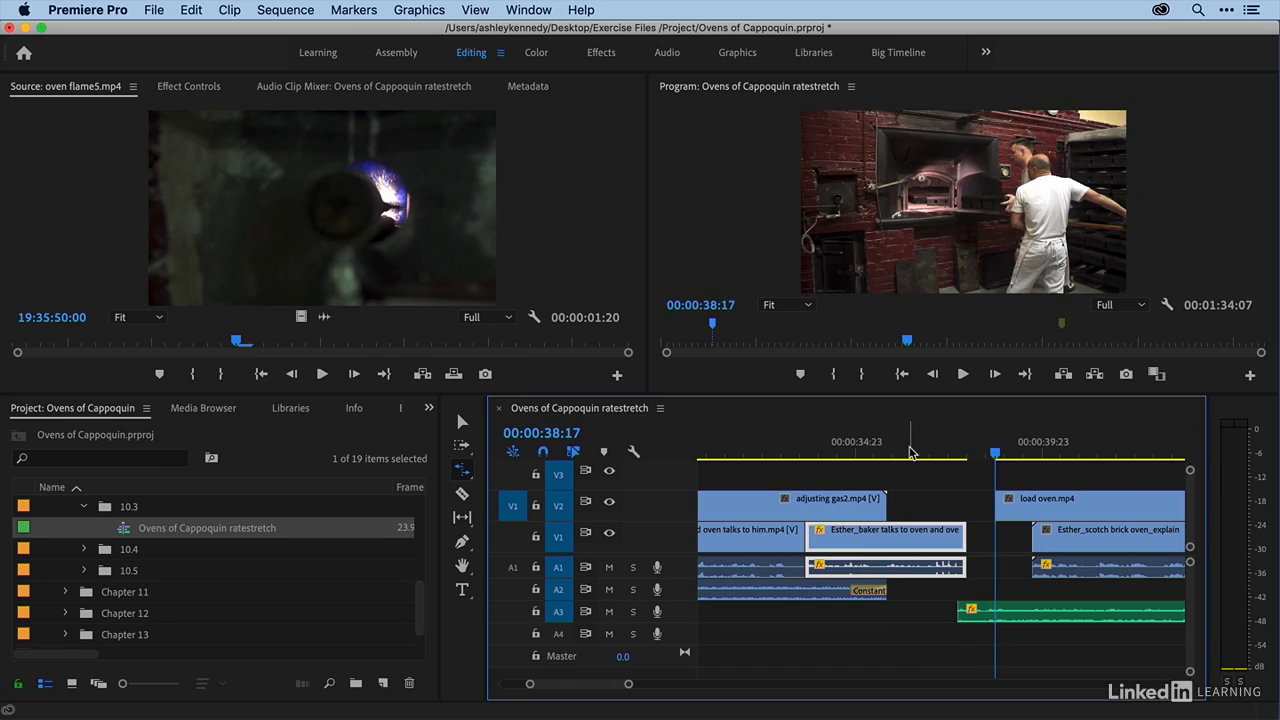
pyautogui.press('super+shift+z')
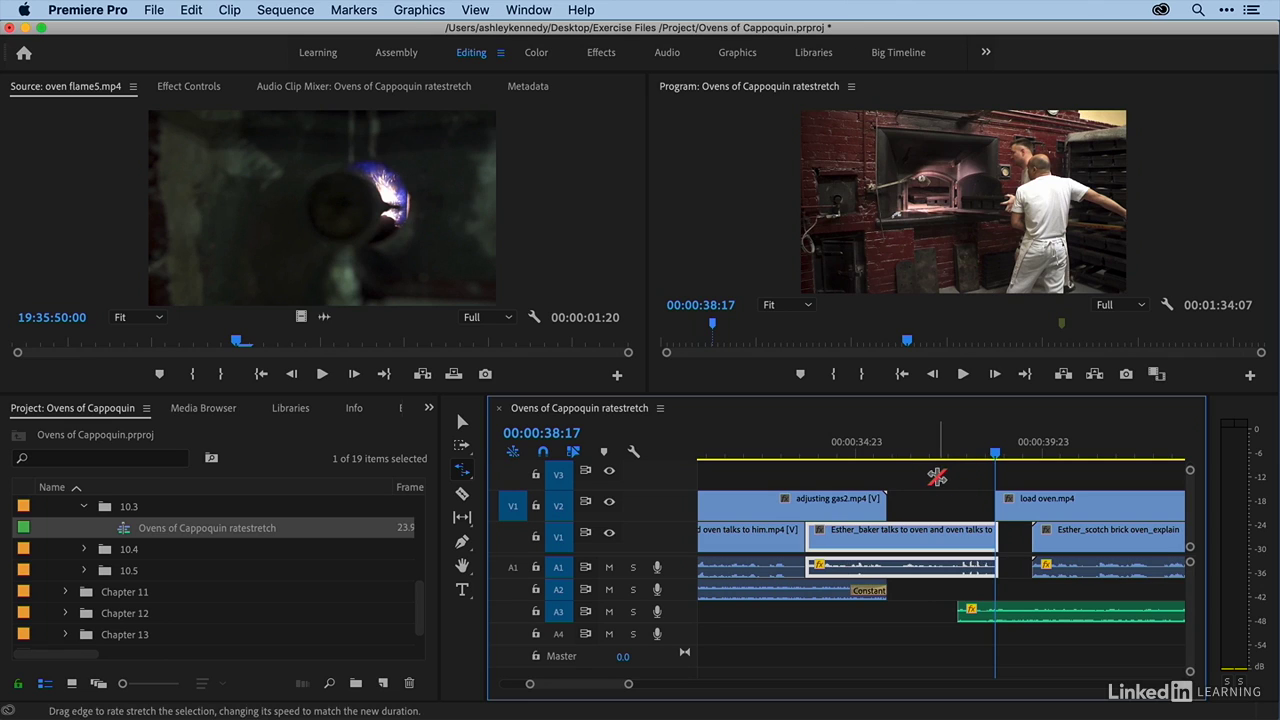
pyautogui.click(937, 476)
pyautogui.press('v')
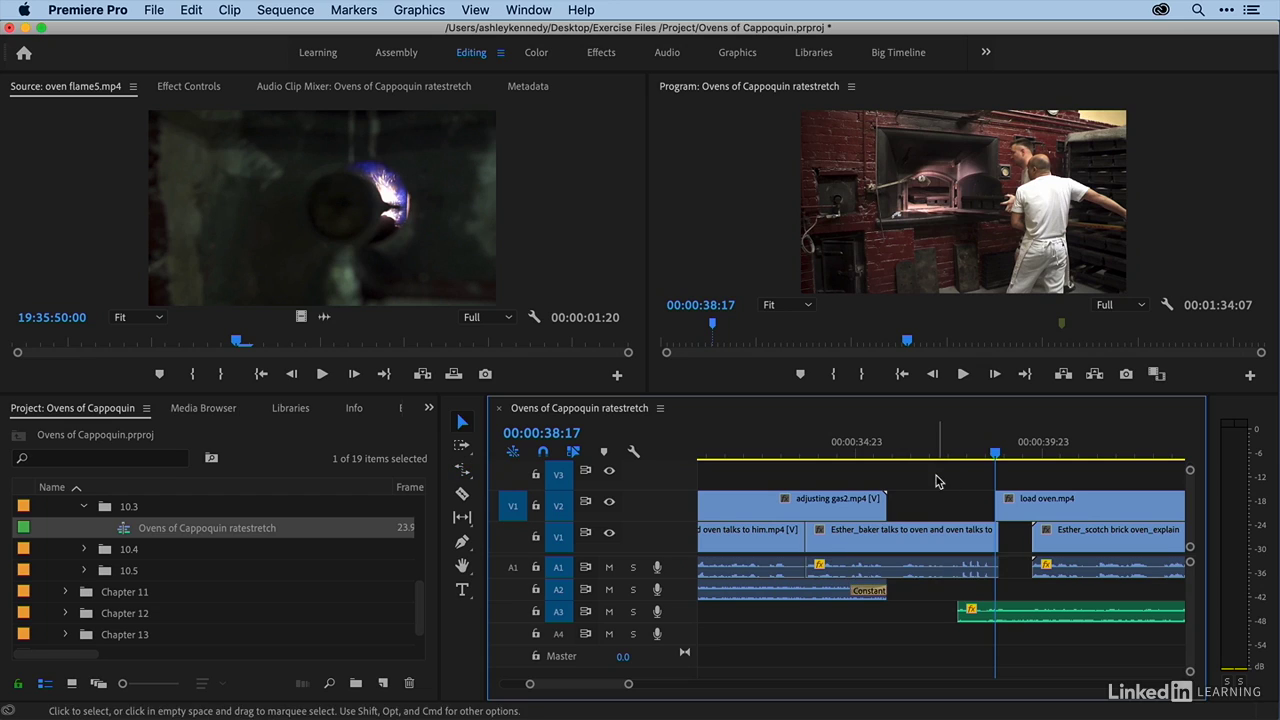